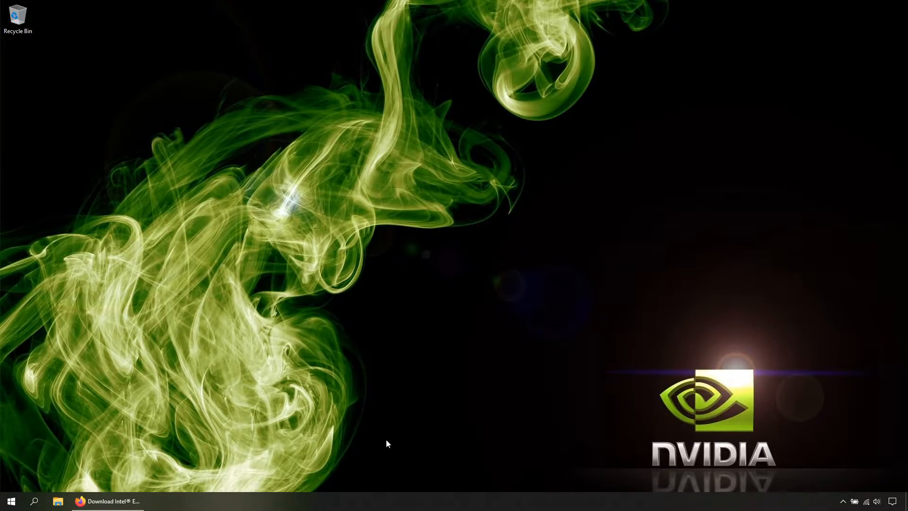
- Switch to Firefox, download XTUSetup.exe with its license accepted, and show the saved file in its folder
click(112, 505)
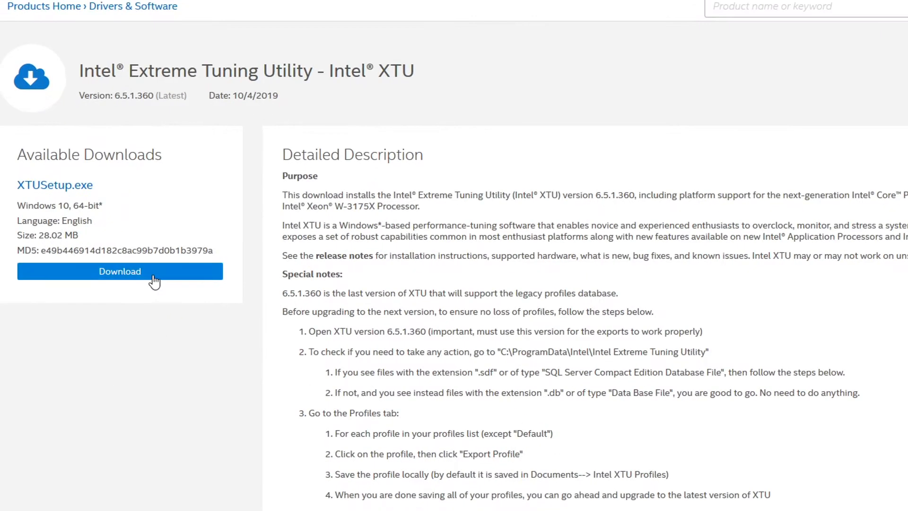
click(154, 276)
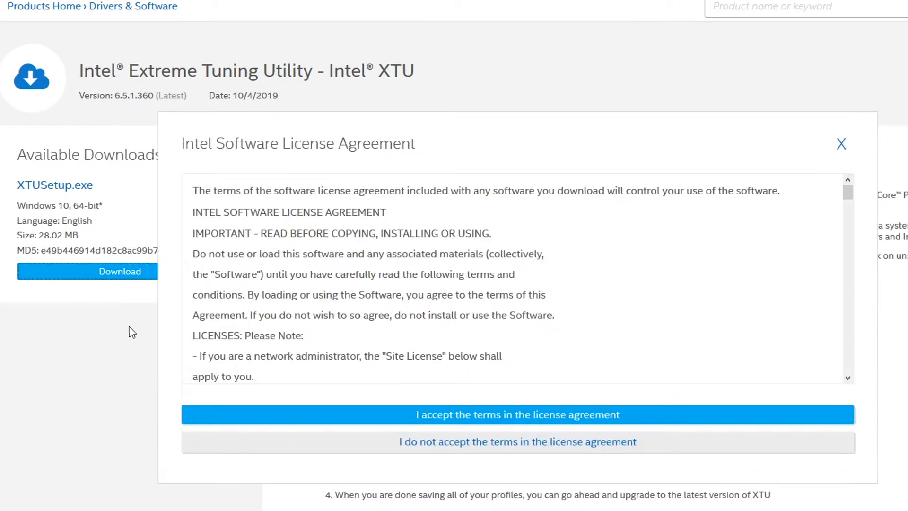
click(668, 422)
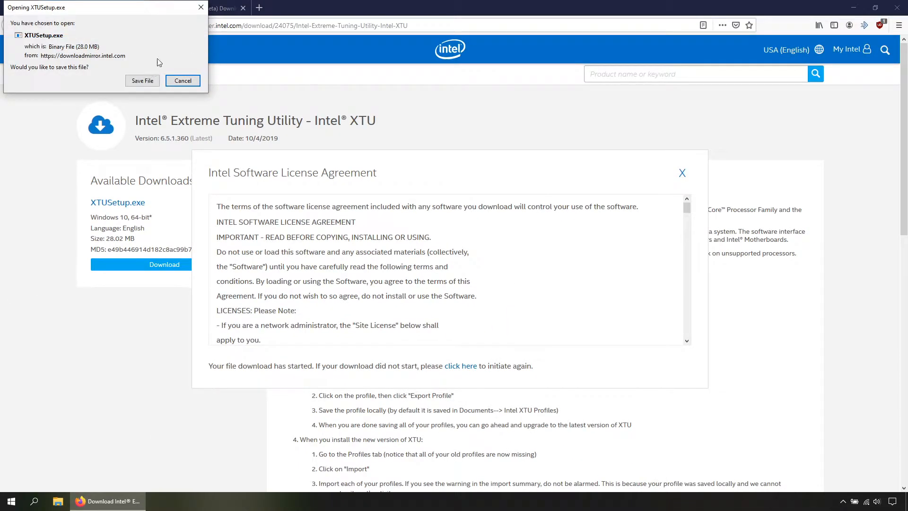
click(145, 84)
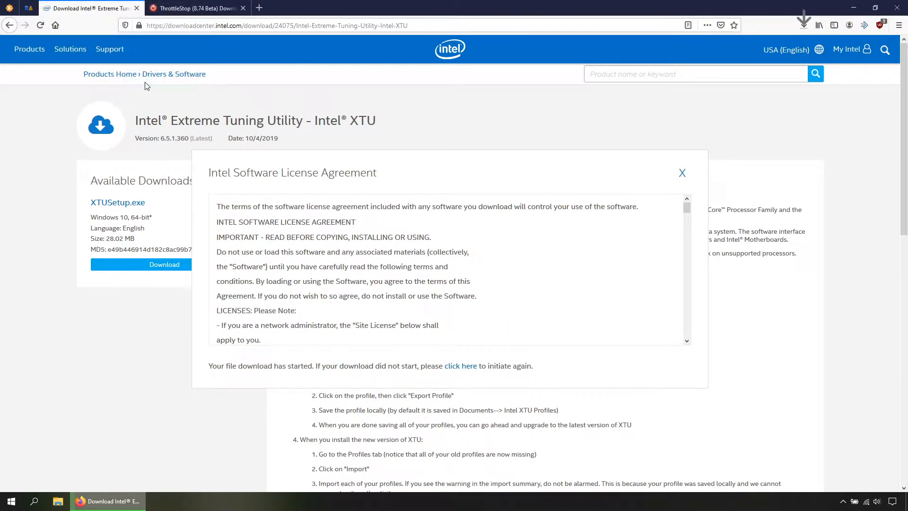
click(805, 26)
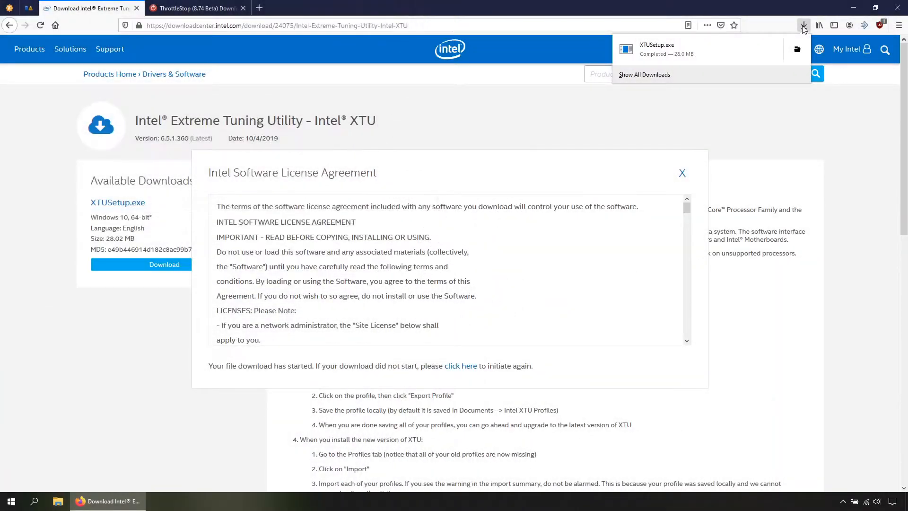
click(797, 49)
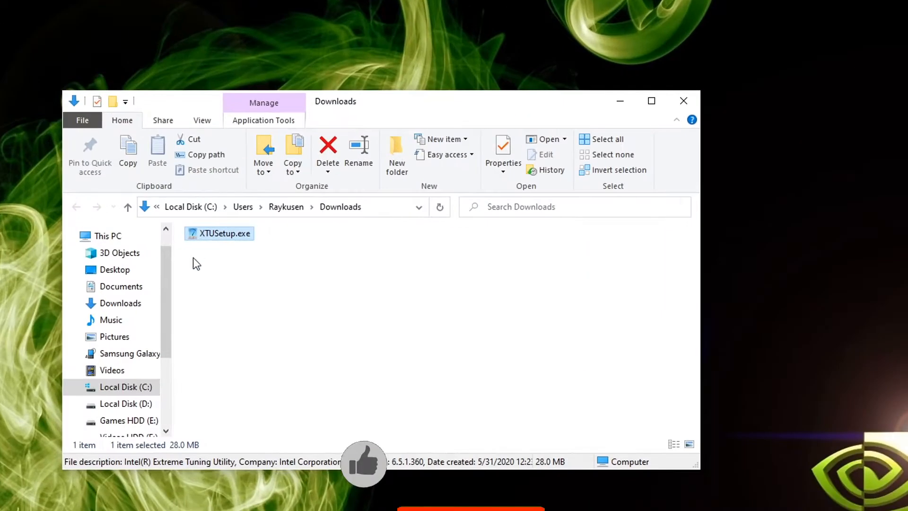
- Run XTUSetup.exe as administrator, agree to the license terms, and install Intel Extreme Tuning Utility
double_click(209, 233)
right_click(209, 234)
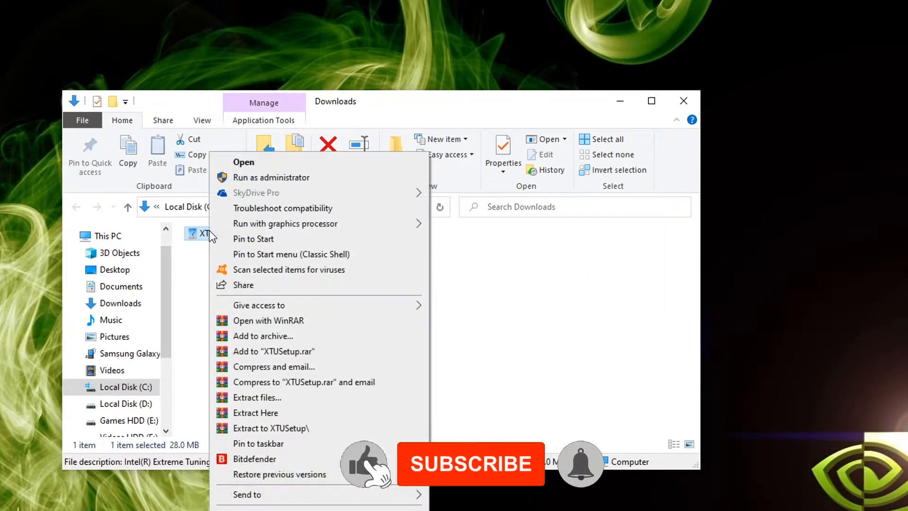
click(238, 177)
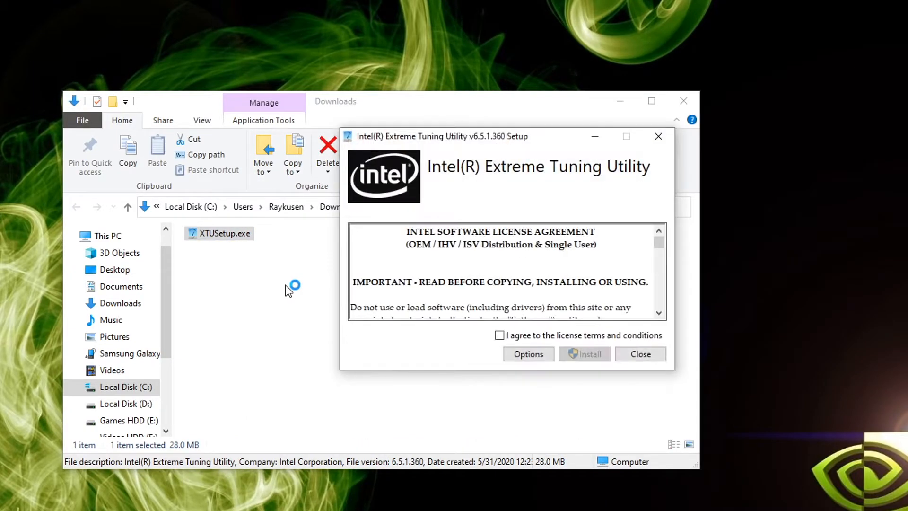
click(500, 335)
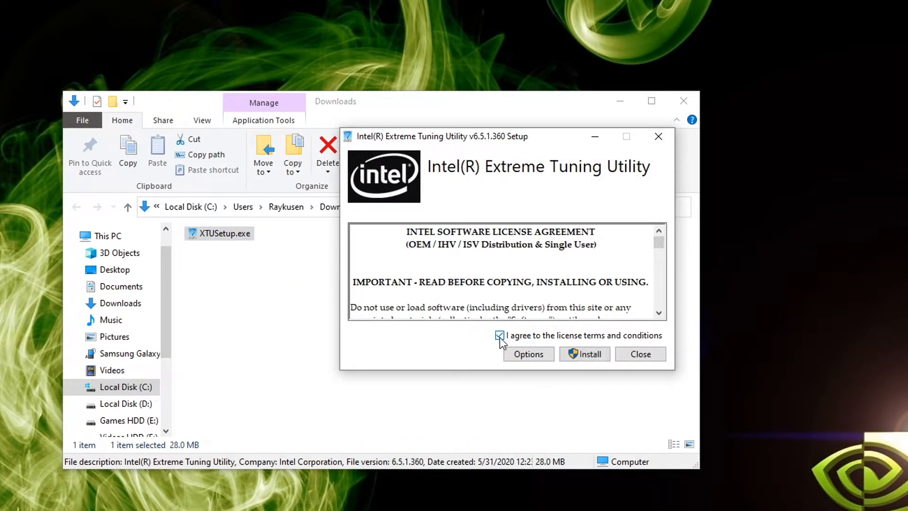
click(599, 355)
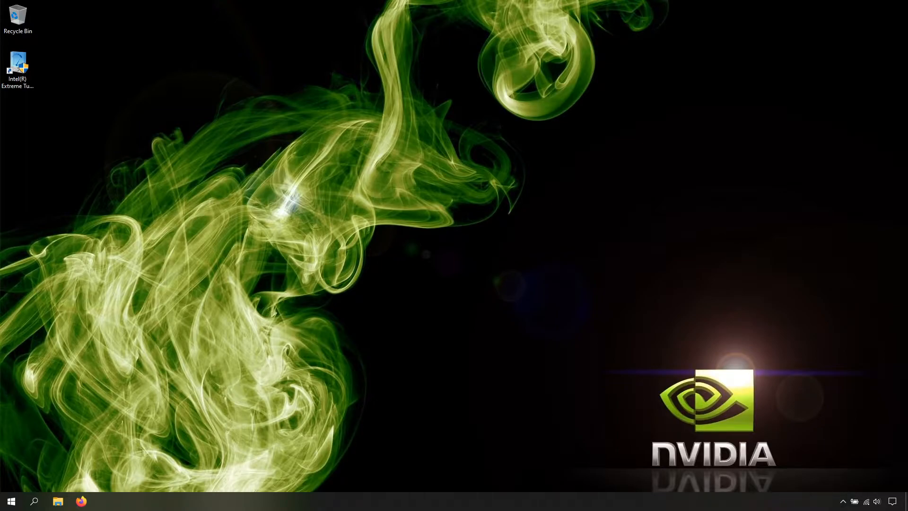
- Launch Intel Extreme Tuning Utility from the desktop and run a 5-minute CPU stress test
right_click(17, 68)
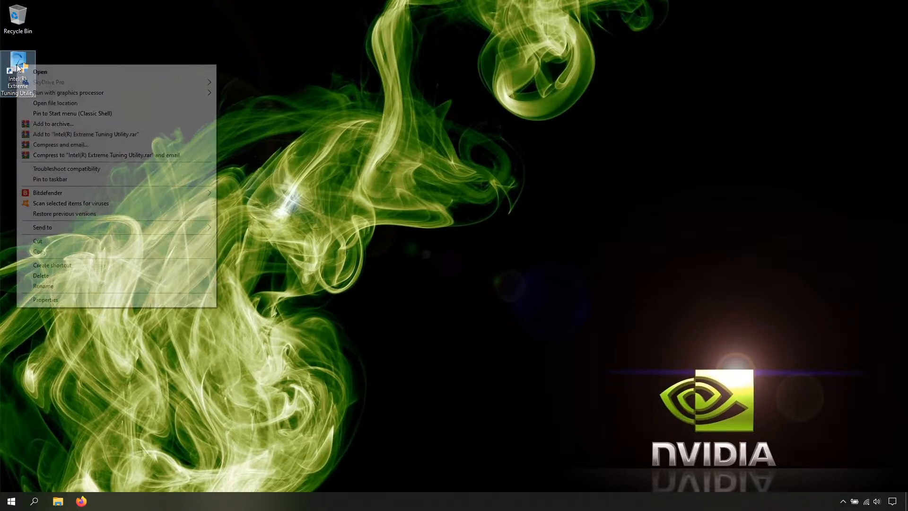
click(51, 73)
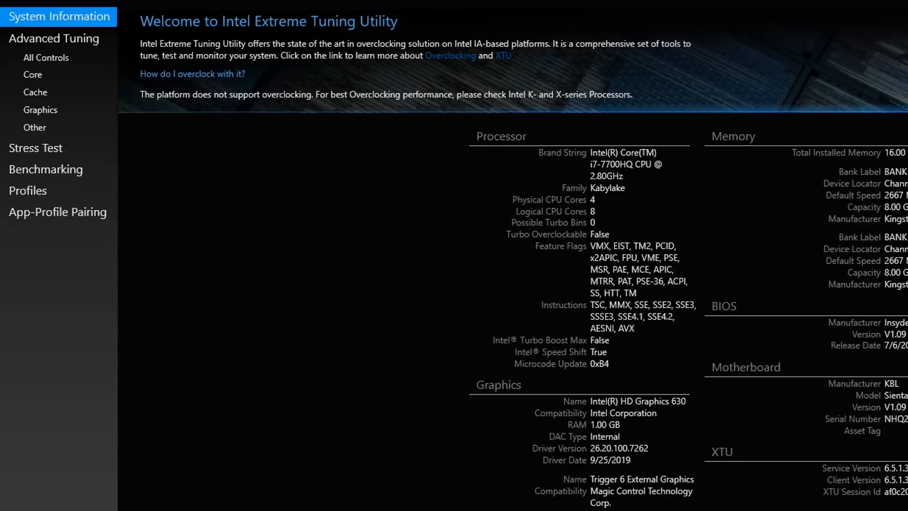
click(39, 143)
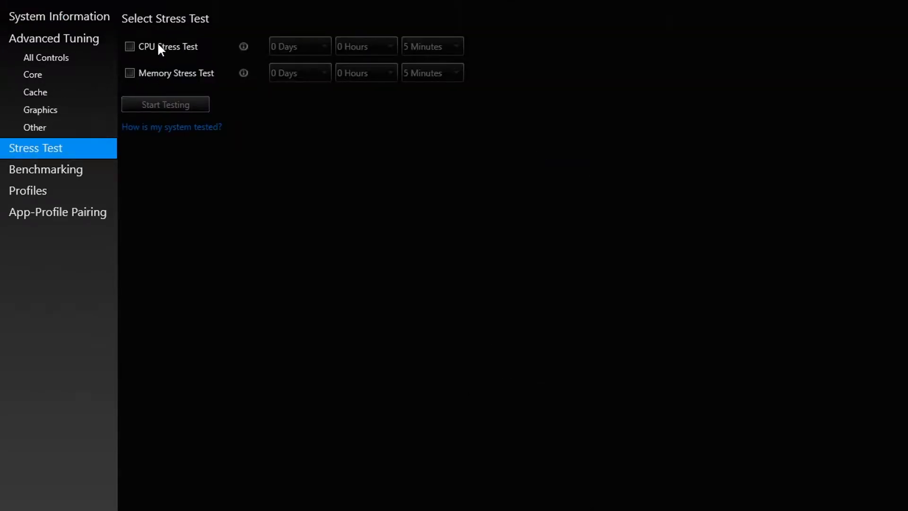
click(131, 48)
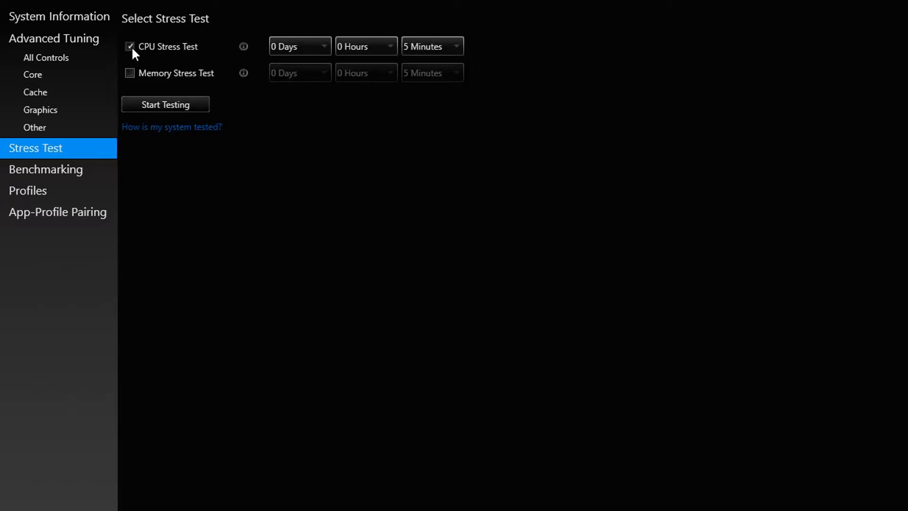
click(443, 49)
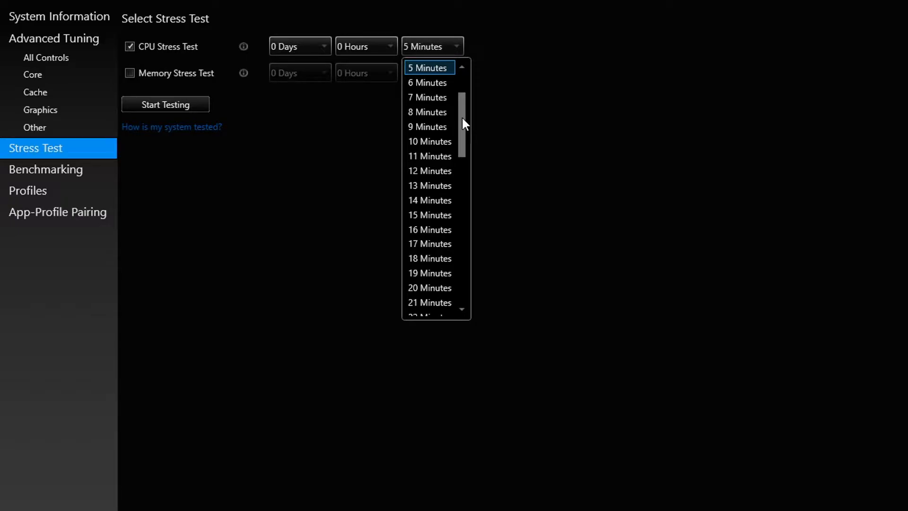
scroll(464, 124, up, 2)
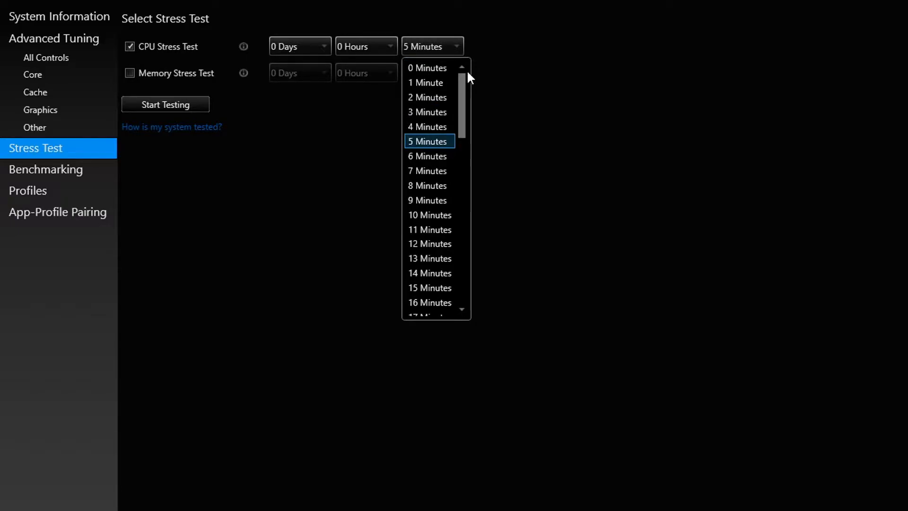
click(430, 140)
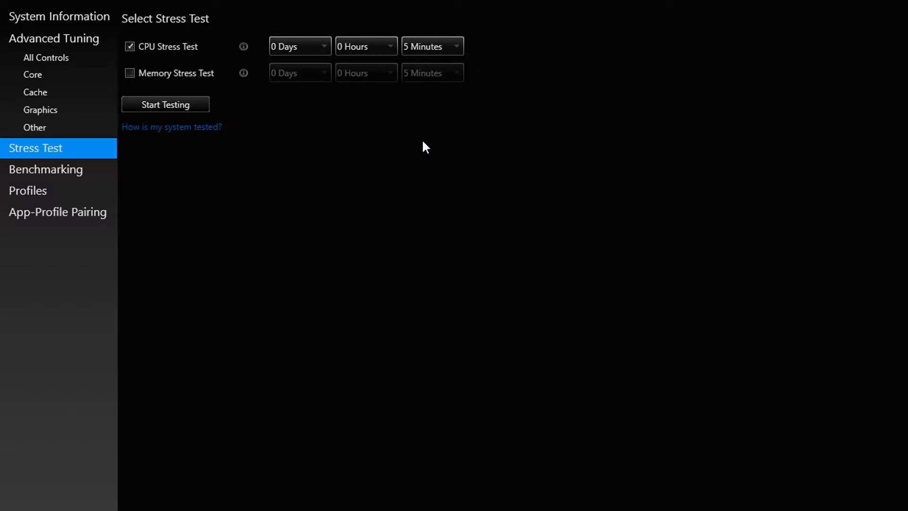
click(184, 104)
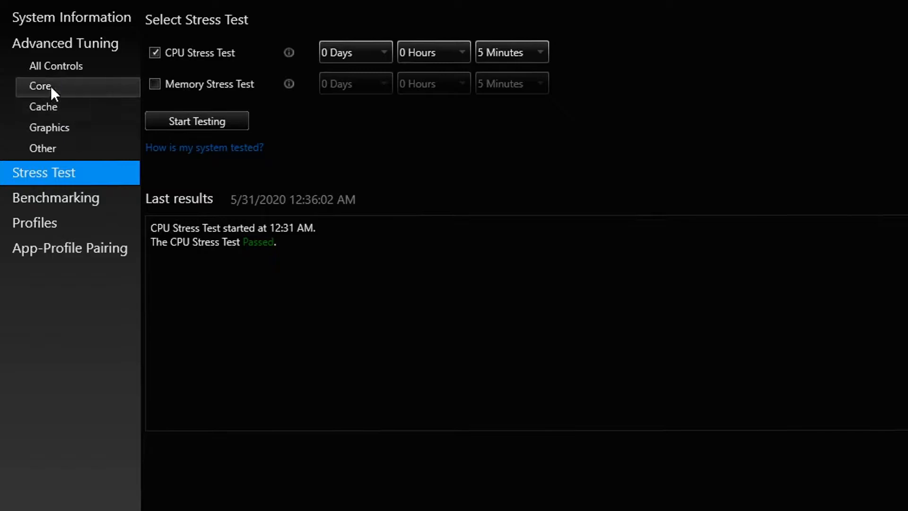
- Set the Core Voltage Offset to -0.050 V in the core tuning settings
click(30, 71)
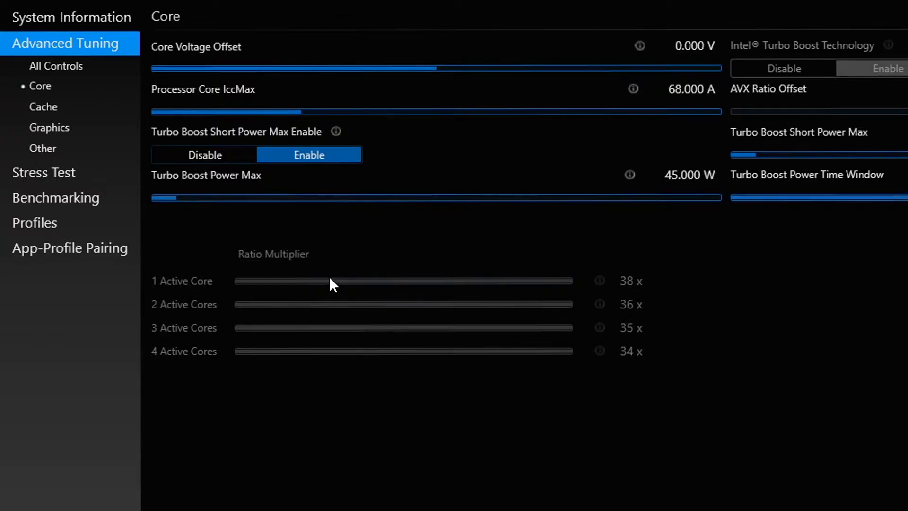
click(692, 43)
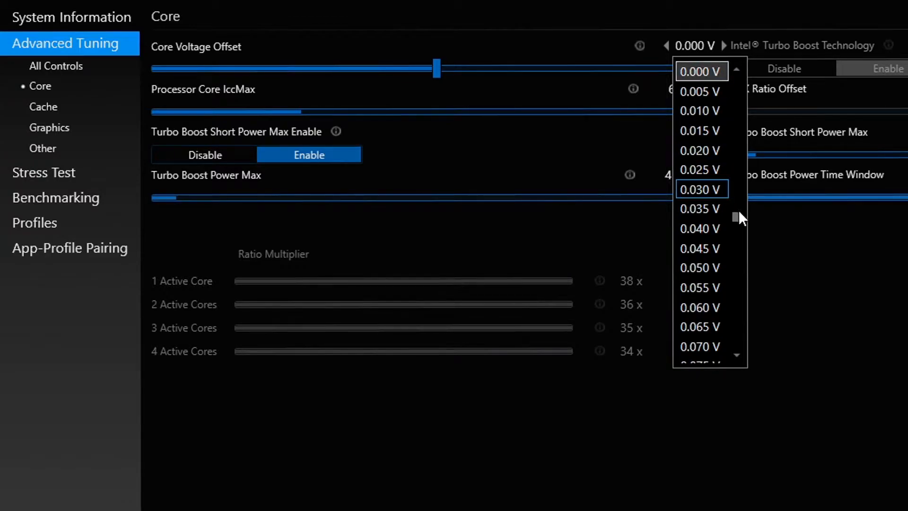
drag(739, 214, 739, 208)
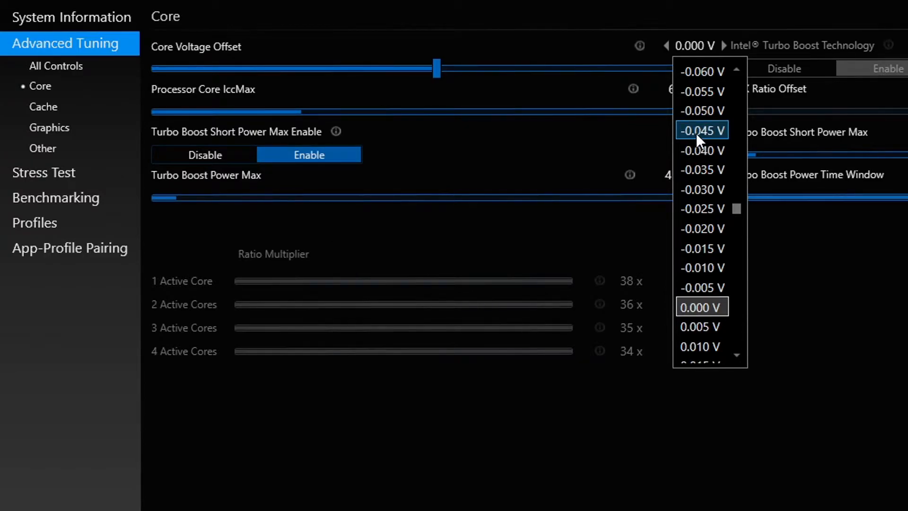
click(705, 114)
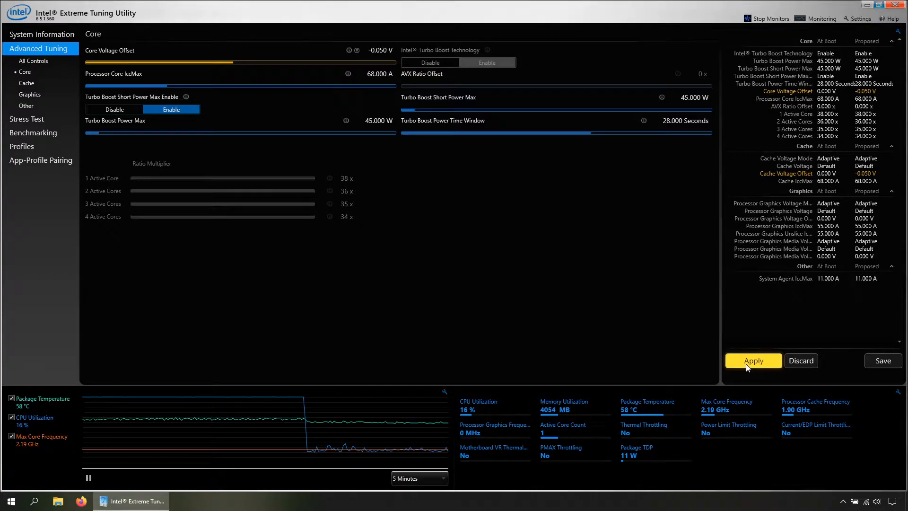
- Set the Core Voltage Offset to -0.140 V and apply the proposed change
click(384, 50)
scroll(372, 138, up, 2)
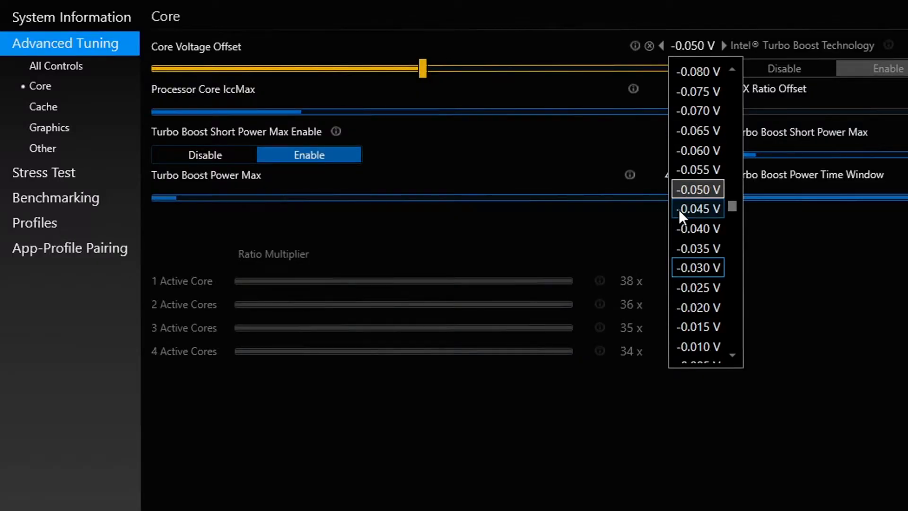
scroll(679, 209, up, 5)
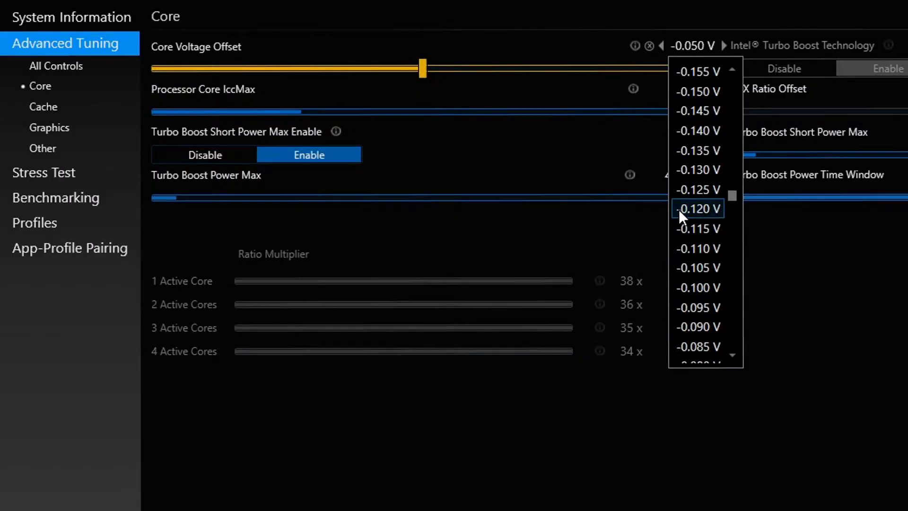
click(698, 132)
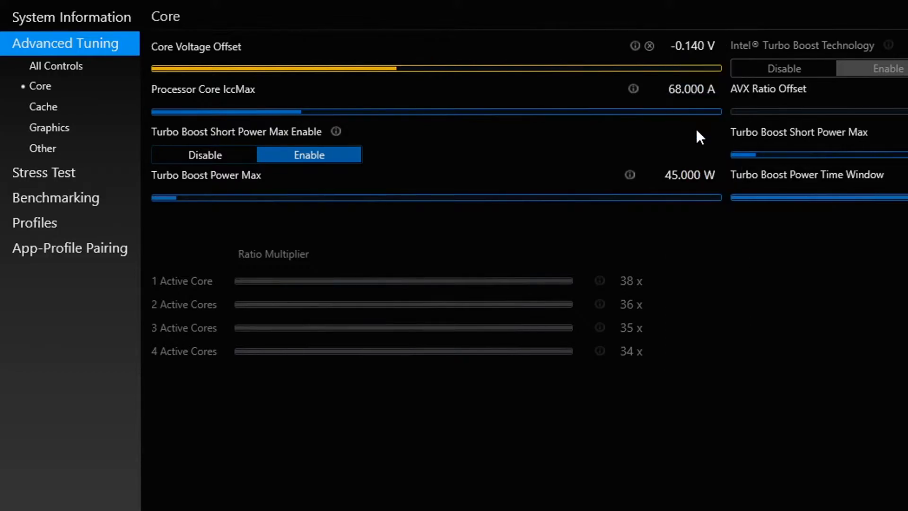
click(759, 365)
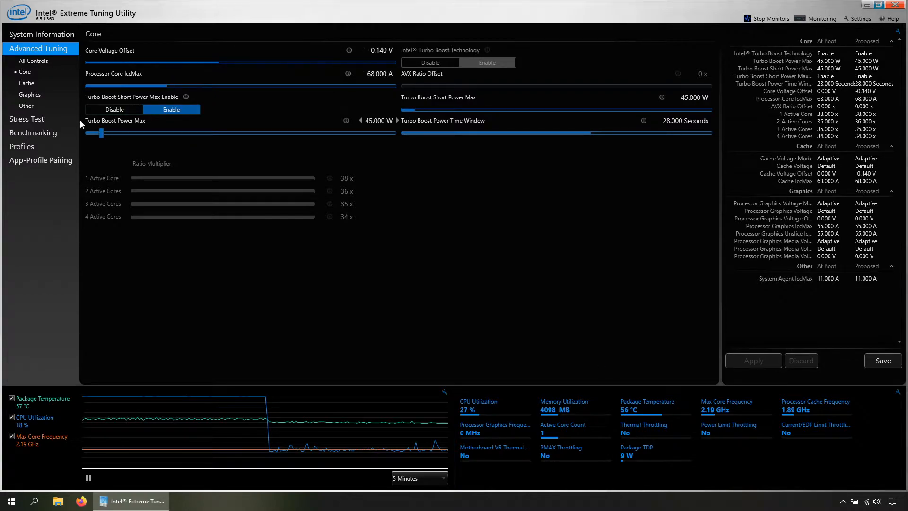
- Repeat the 5-minute CPU stress test with the new voltage offset
click(45, 122)
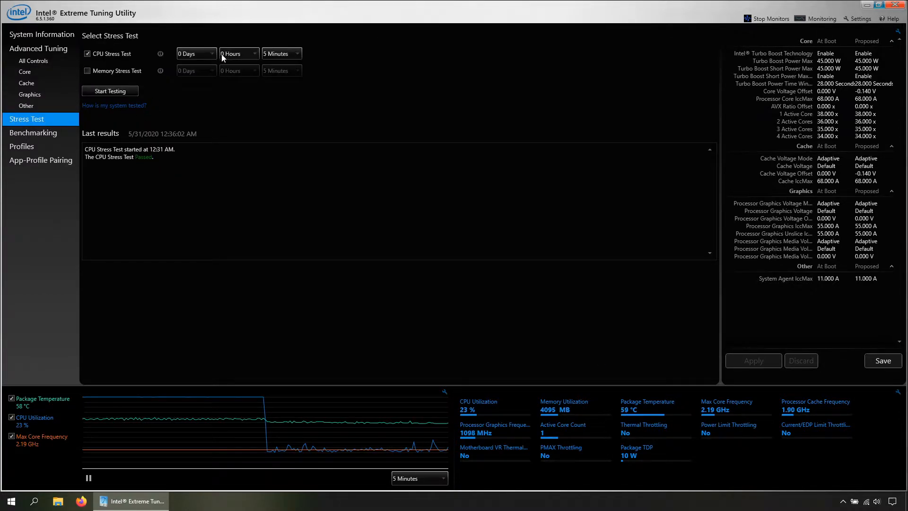
click(118, 91)
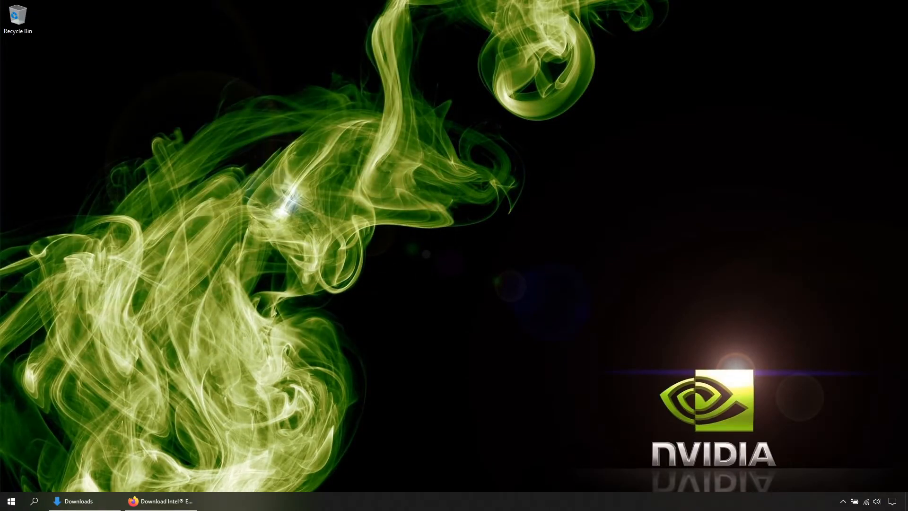
- Switch to Firefox and download the latest stable ThrottleStop 8.70.6 from the TechPowerUp US-1 server
click(138, 501)
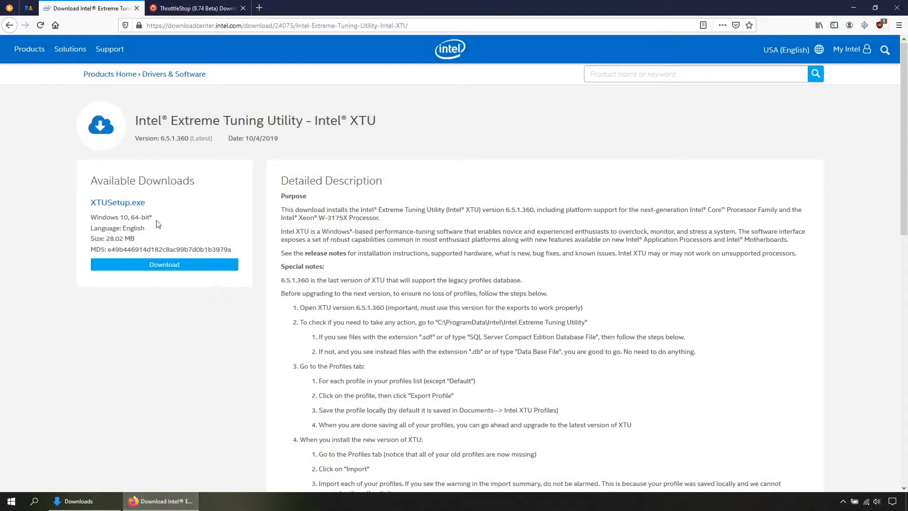
click(169, 5)
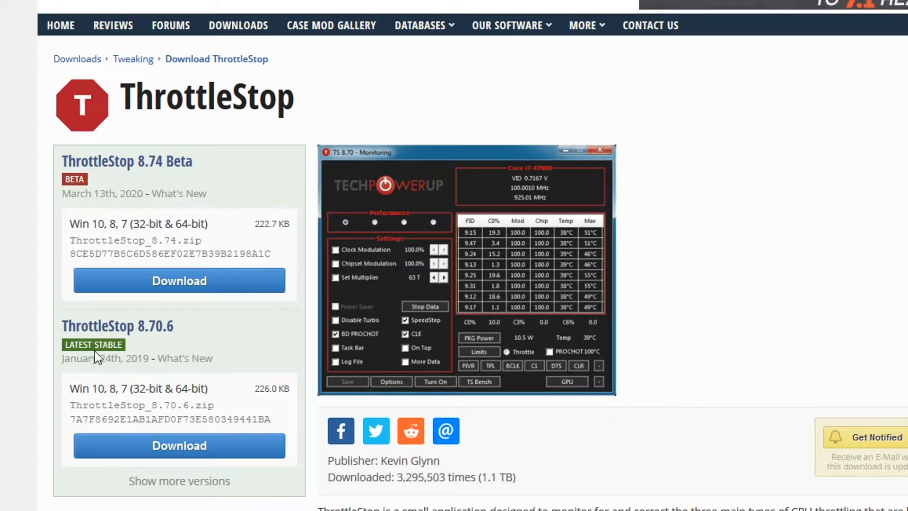
click(161, 447)
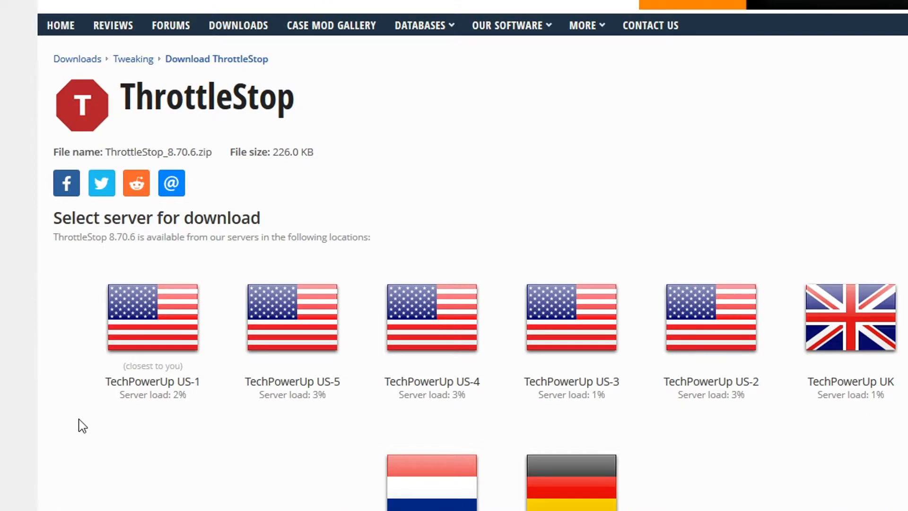
click(144, 340)
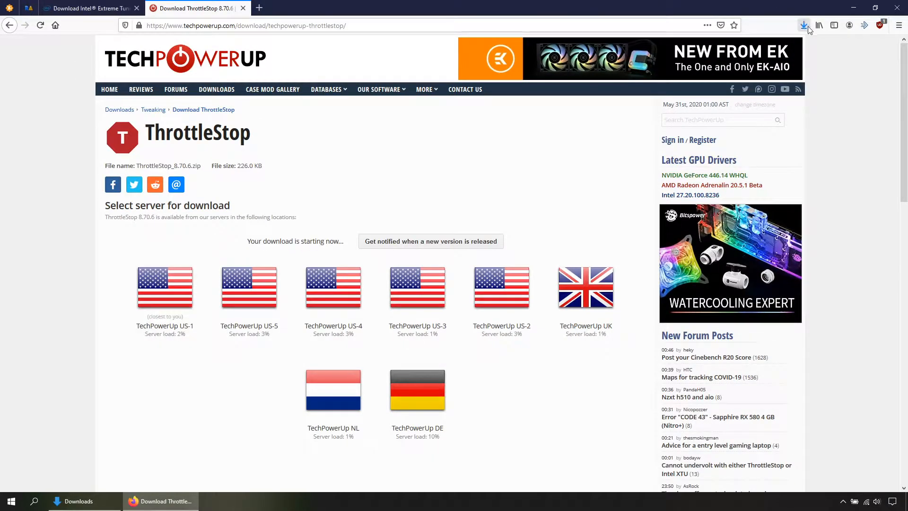
click(804, 26)
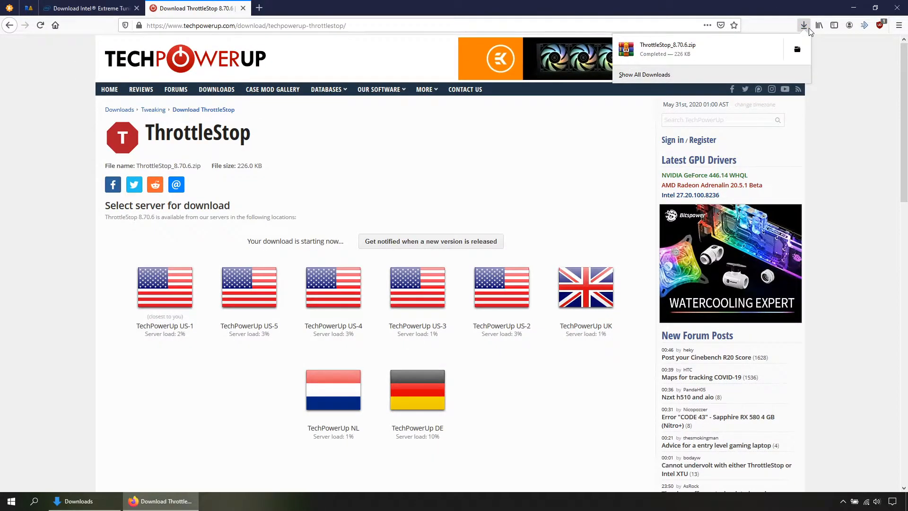
- Extract ThrottleStop_8.70.6.zip in the Downloads folder to its own ThrottleStop_8.70.6 folder
click(854, 8)
click(853, 7)
click(75, 501)
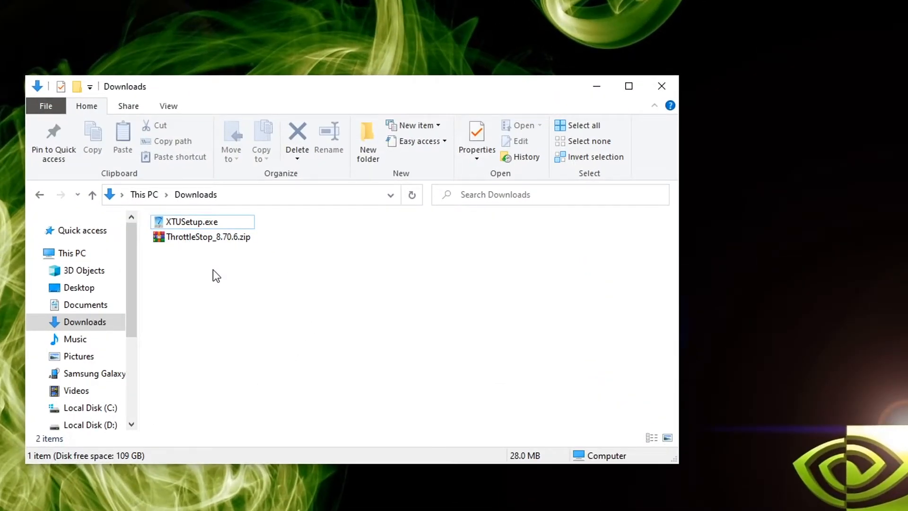
right_click(186, 238)
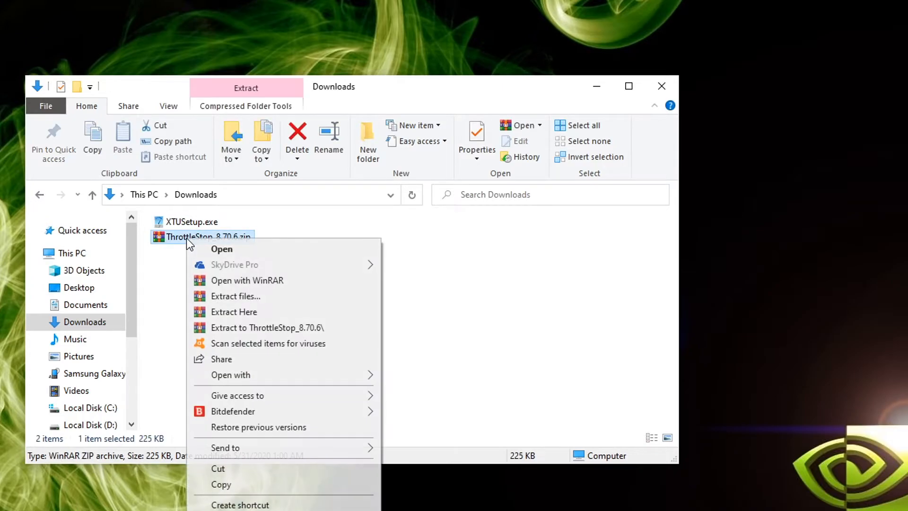
click(256, 330)
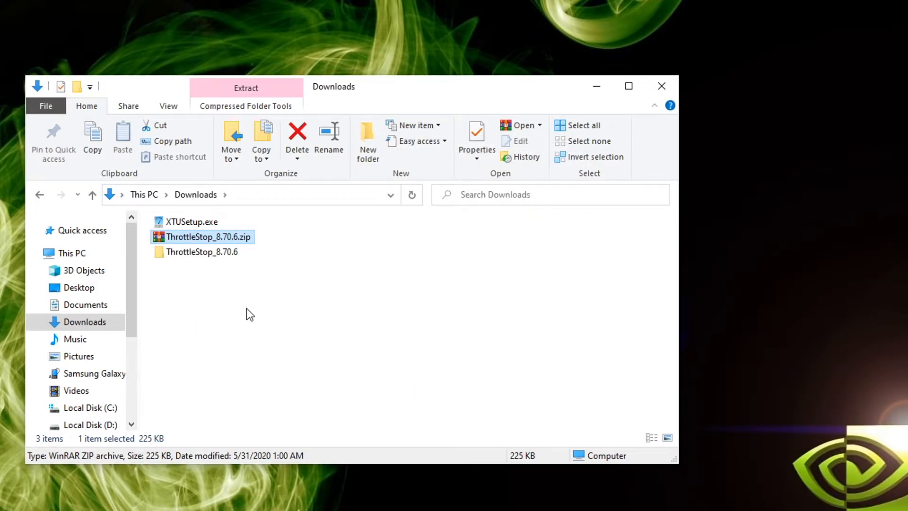
- Launch ThrottleStop.exe from the extracted folder, accepting the risk agreement and dismissing the HWiNFO notice
double_click(205, 252)
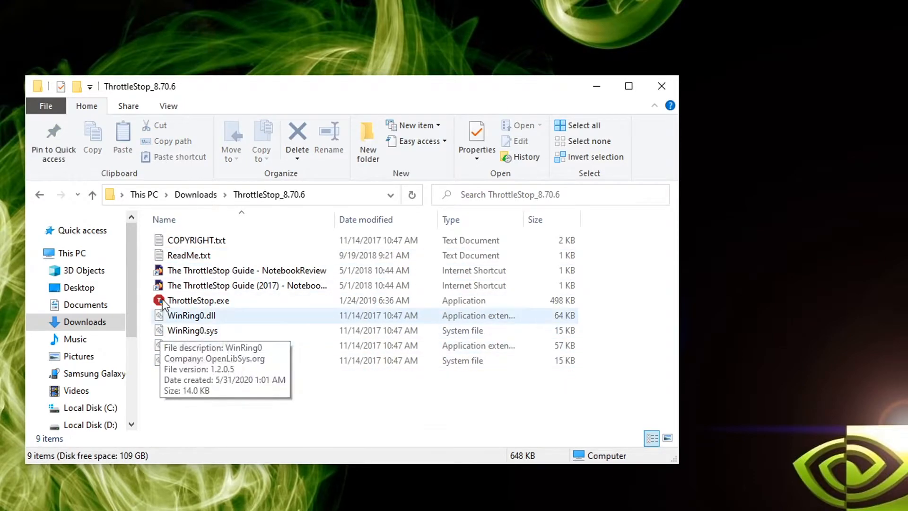
click(202, 302)
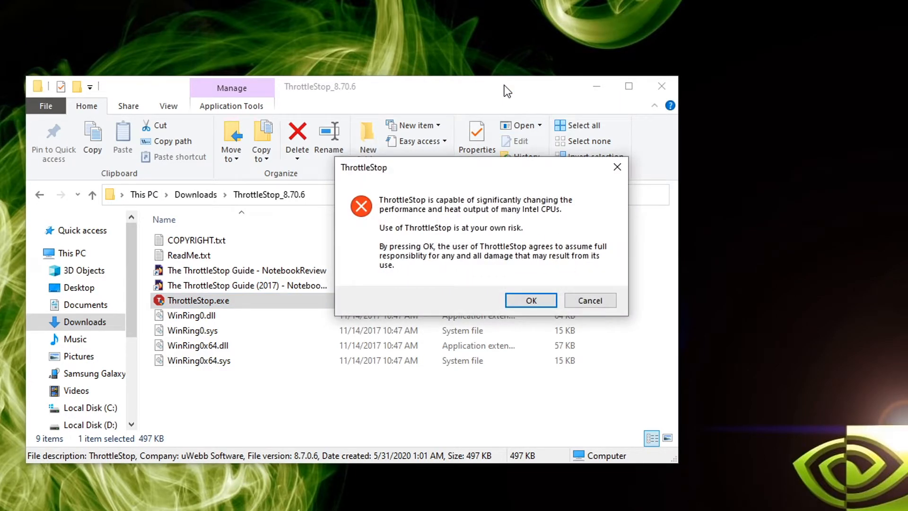
click(532, 301)
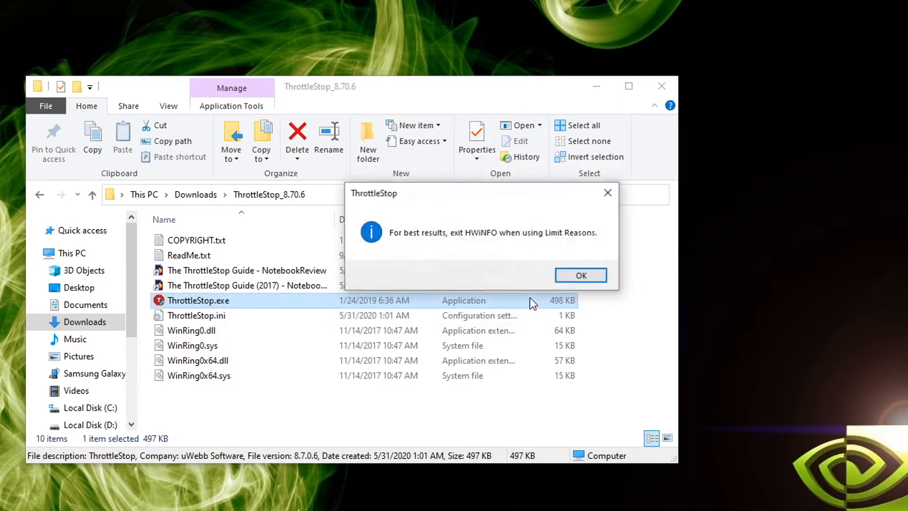
click(591, 274)
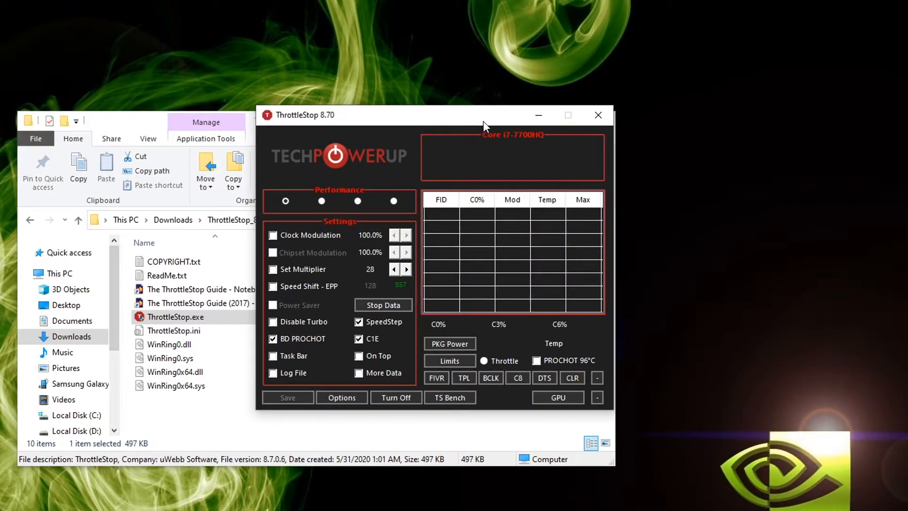
- Minimize the file window and enable Speed Shift - EPP in ThrottleStop
click(262, 83)
click(541, 120)
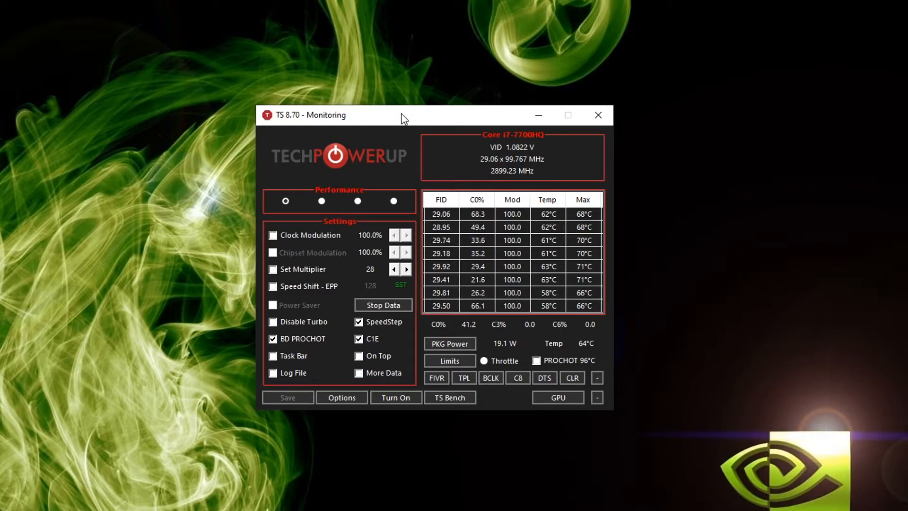
click(273, 287)
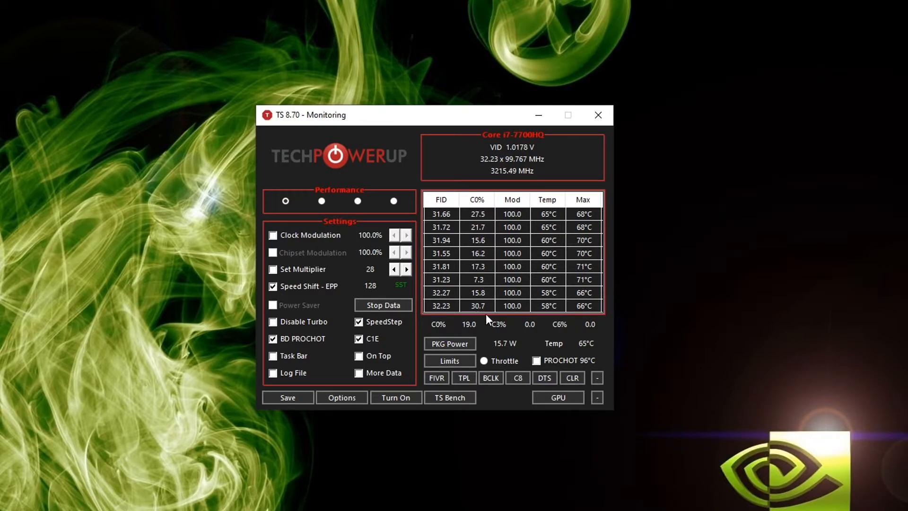
- Unlock the adjustable CPU Core voltage in the FIVR settings and apply an offset of -125.0 mV
click(436, 378)
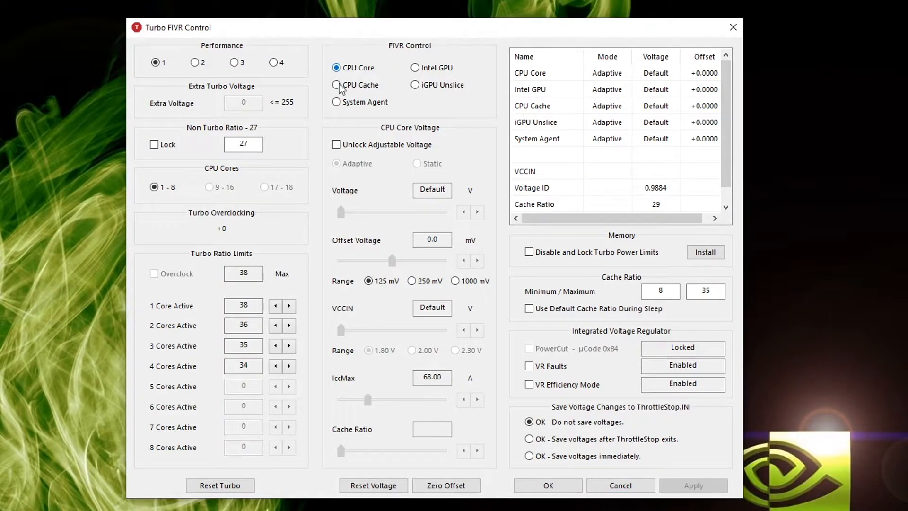
click(337, 145)
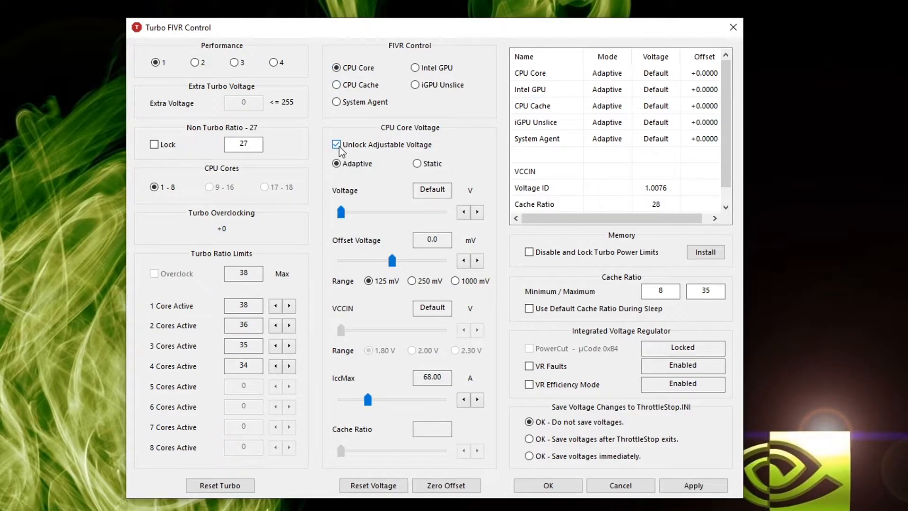
click(440, 240)
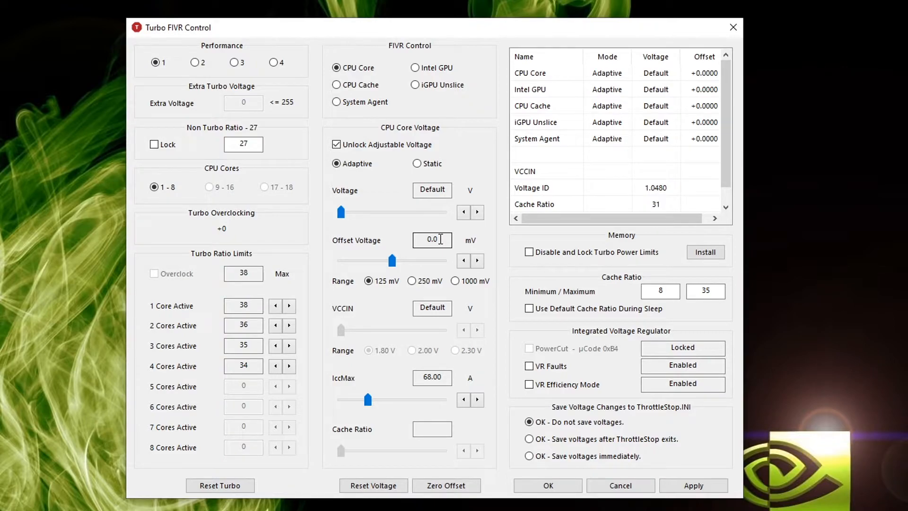
drag(395, 266, 340, 266)
click(715, 487)
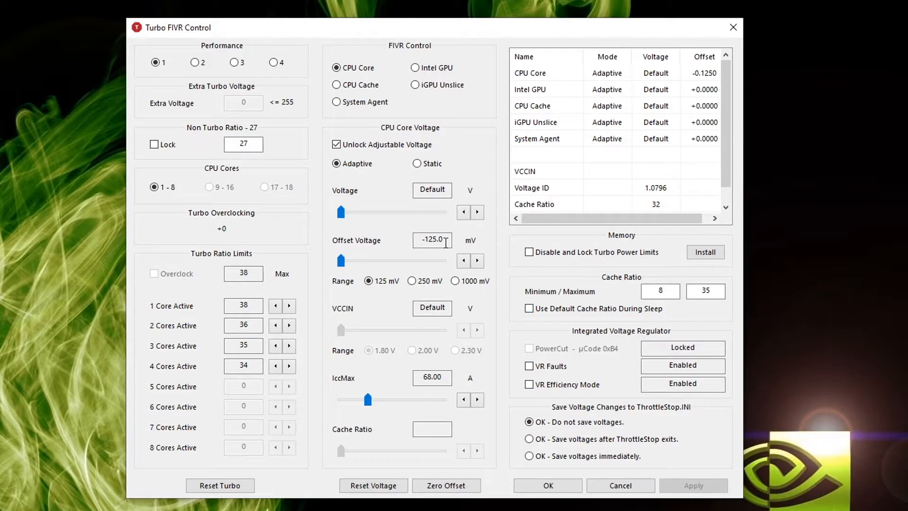
- Switch the CPU Core offset range to 250 mV and apply an offset voltage of -139.6 mV
click(412, 281)
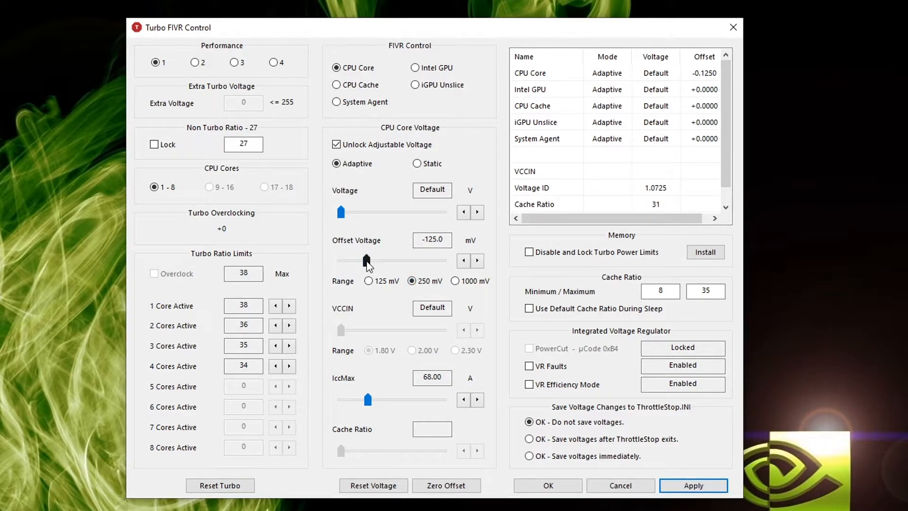
drag(367, 261, 362, 261)
click(478, 261)
click(478, 260)
click(478, 260)
click(477, 261)
click(478, 260)
click(690, 487)
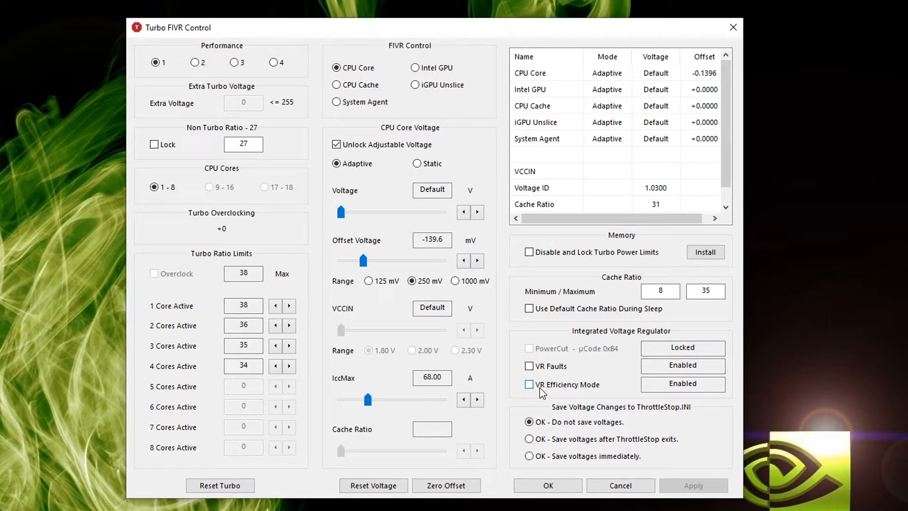
- Unlock the adjustable CPU Cache voltage and apply an offset of -139.6 mV
click(337, 85)
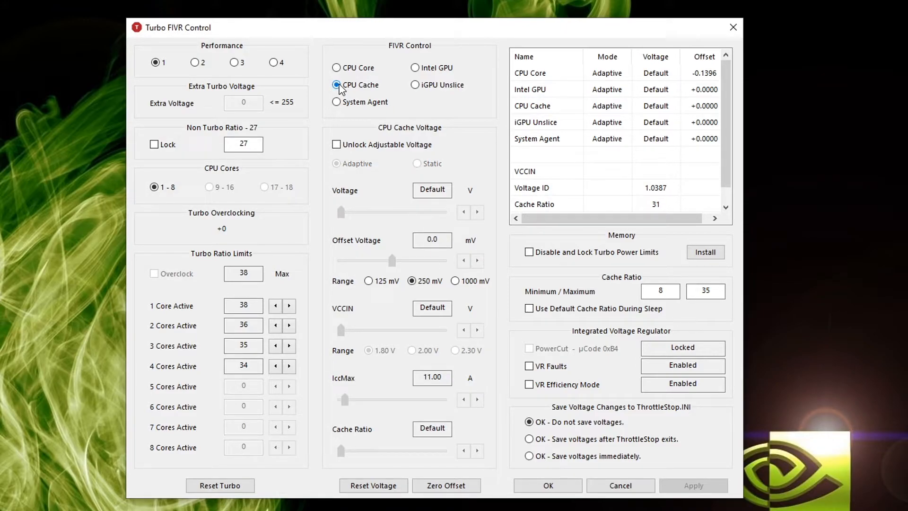
click(337, 144)
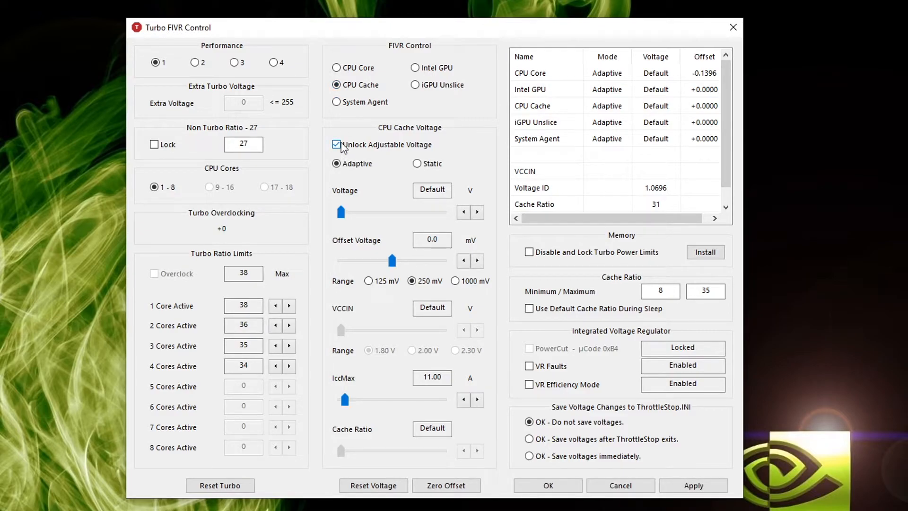
drag(393, 263, 366, 267)
click(464, 261)
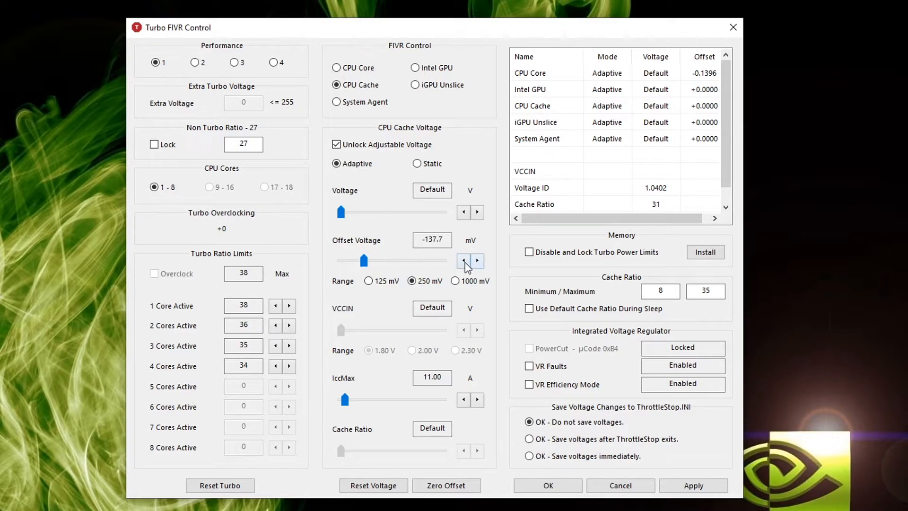
click(464, 260)
click(694, 485)
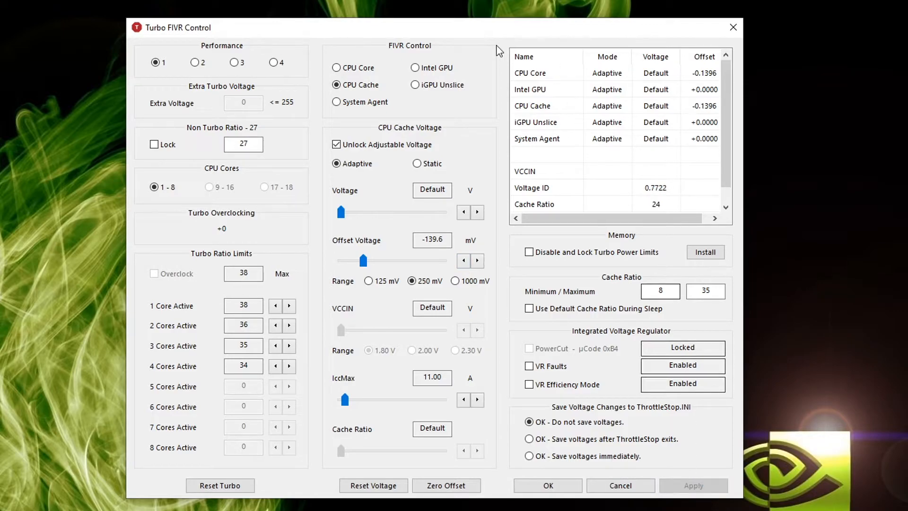
- Unlock the adjustable Intel GPU voltage and apply the change
click(436, 69)
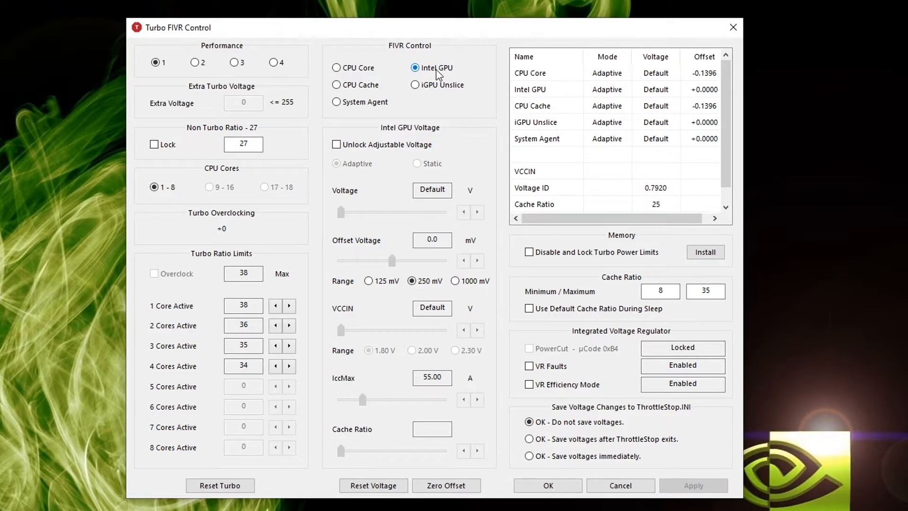
click(352, 146)
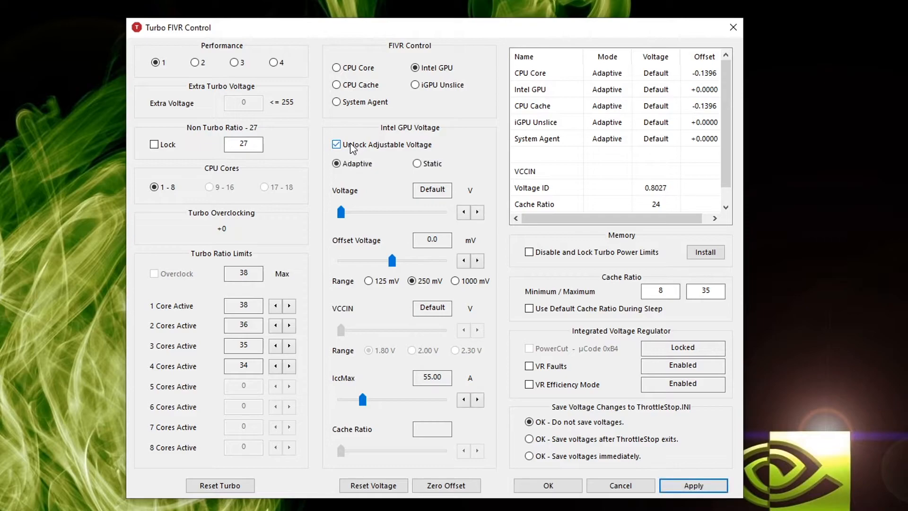
click(693, 486)
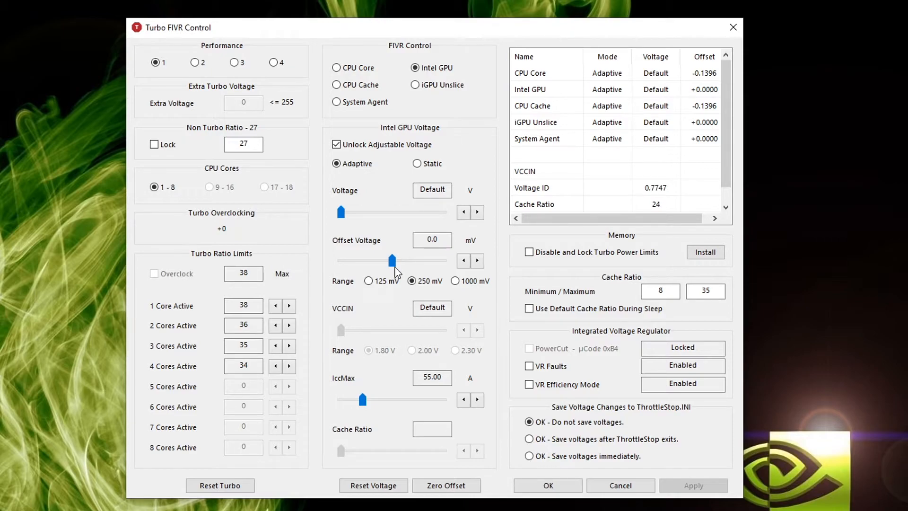
- Try an Intel GPU offset voltage of -49.8 mV and return it to 0.0 mV
drag(395, 268, 388, 266)
click(463, 260)
click(464, 261)
click(463, 261)
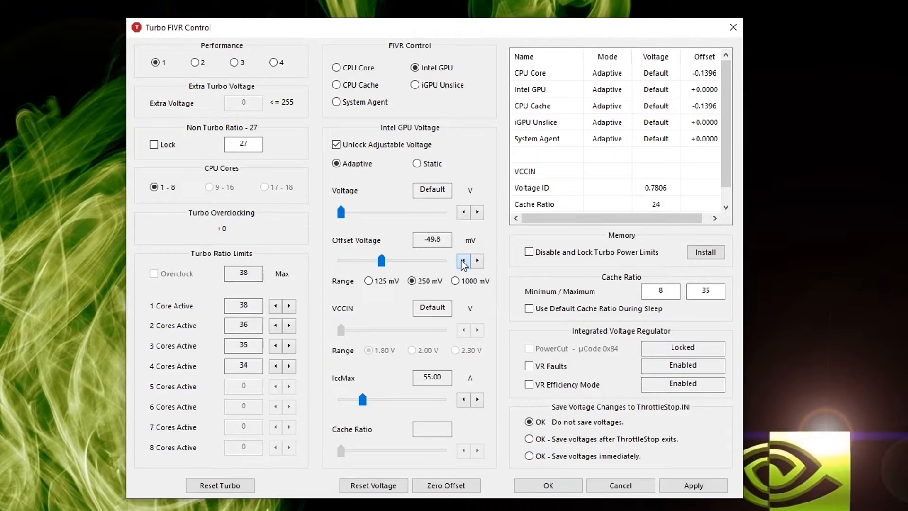
click(478, 261)
drag(381, 260, 395, 266)
click(465, 260)
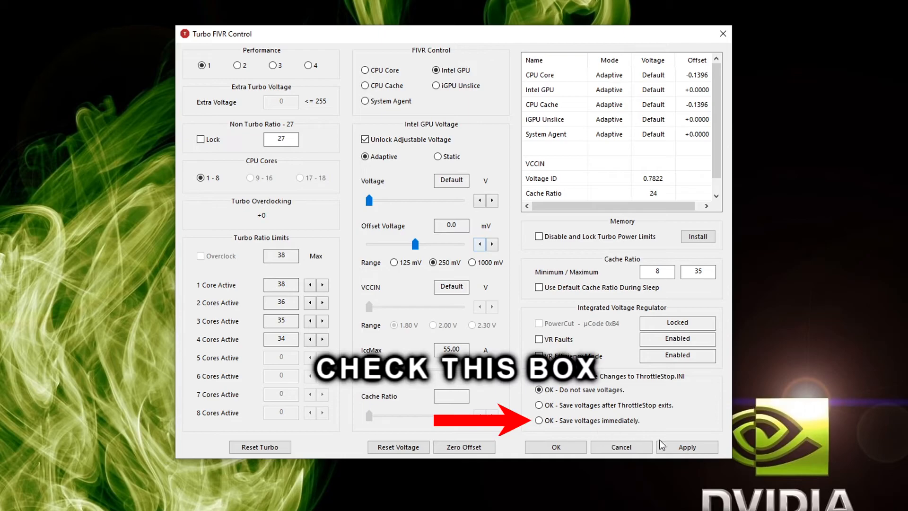
- Apply and confirm the Turbo FIVR Control settings, and save the ThrottleStop configuration
click(693, 485)
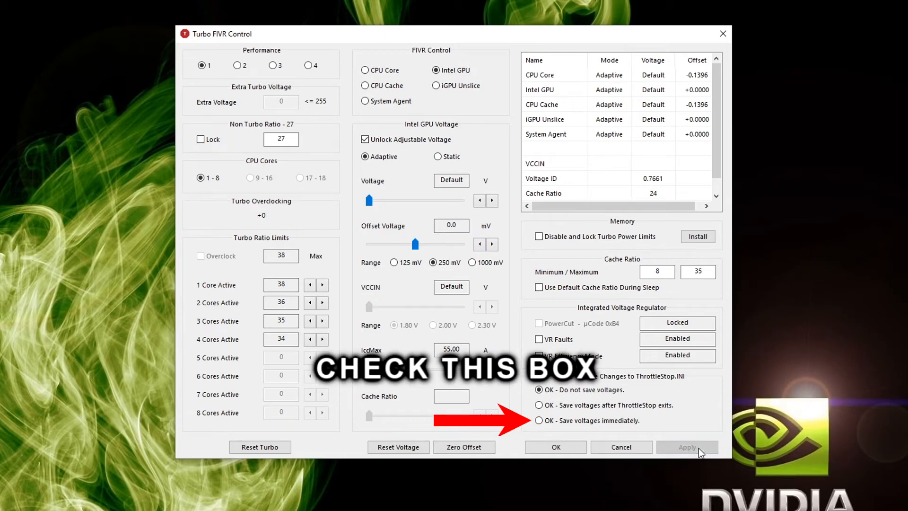
click(562, 448)
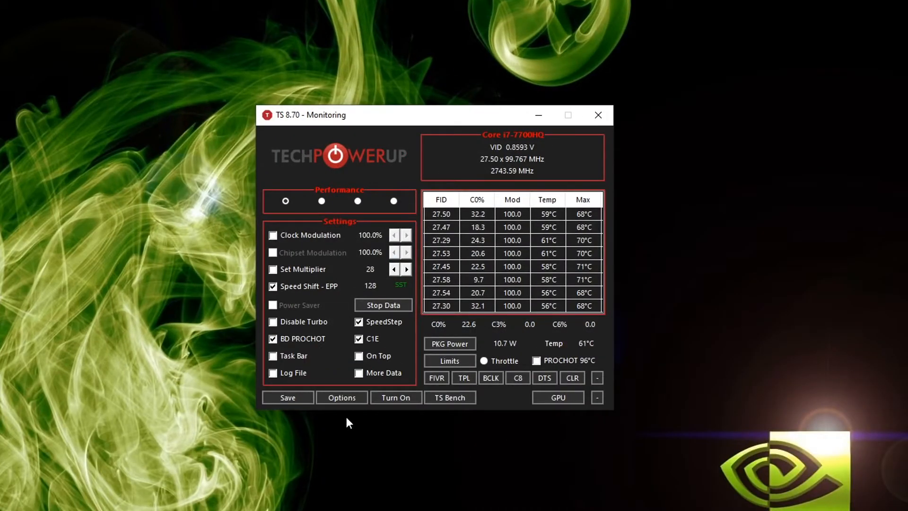
click(287, 397)
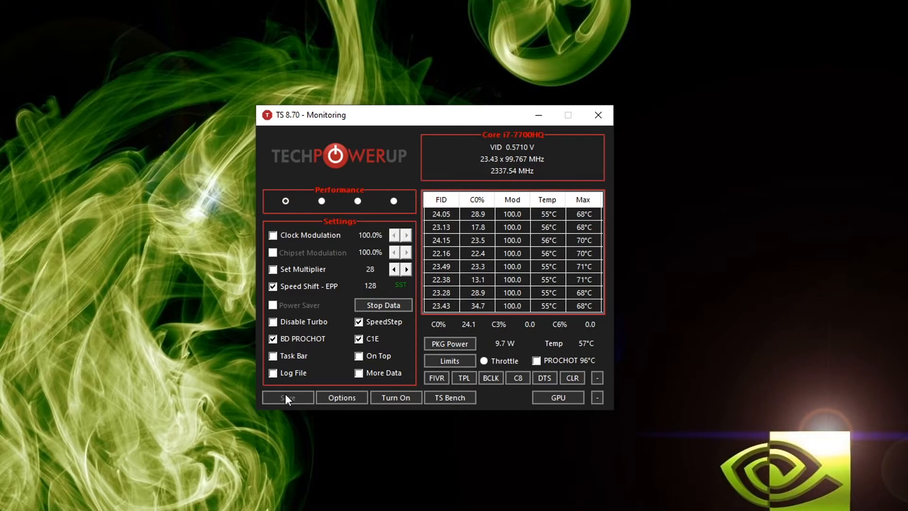
- Enable Start Minimized and Minimize on Close in the ThrottleStop options and save them
click(332, 397)
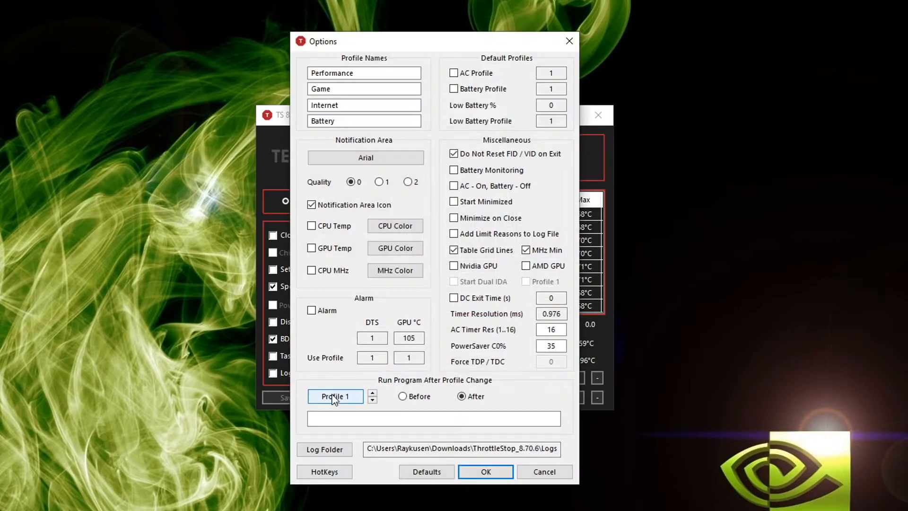
click(454, 202)
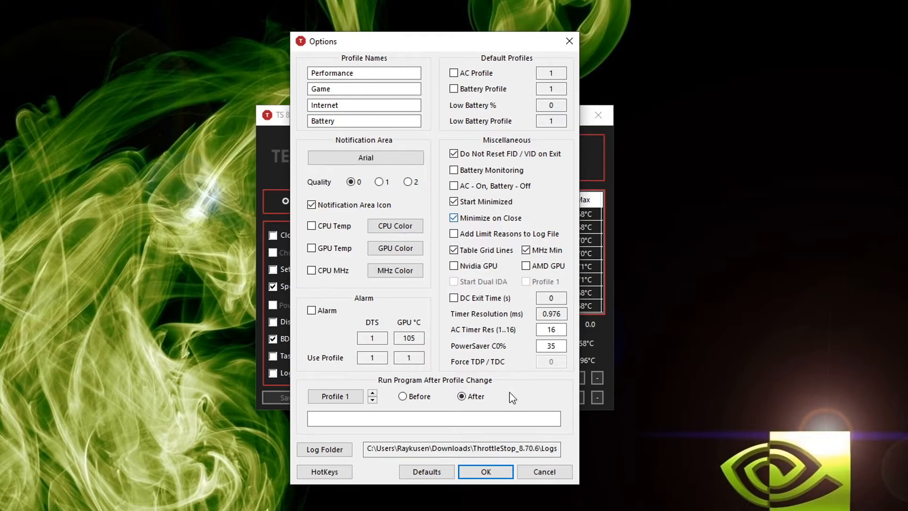
click(485, 471)
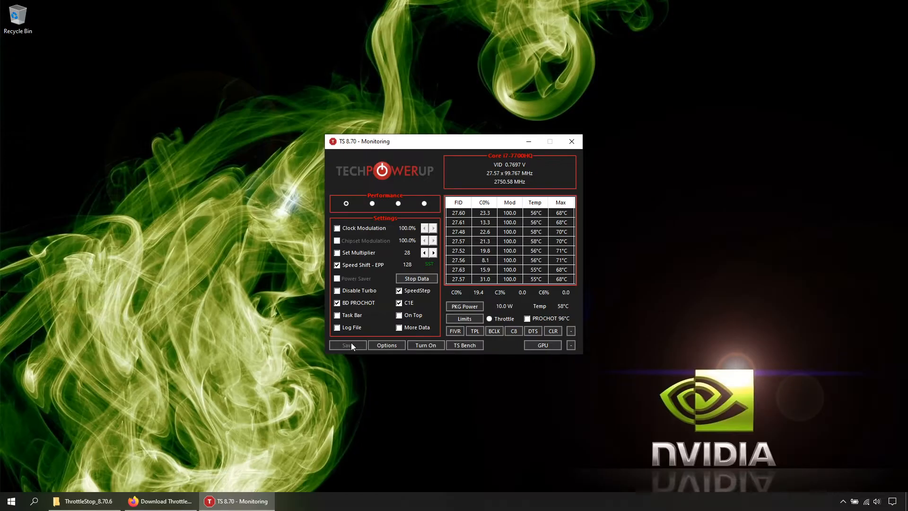
- Search Windows for "task" and open Task Scheduler
click(33, 500)
text(task)
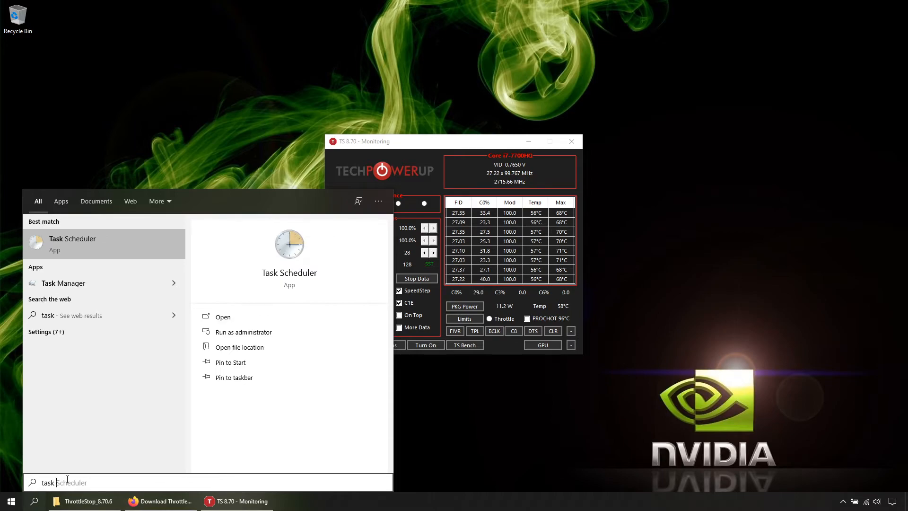
click(91, 252)
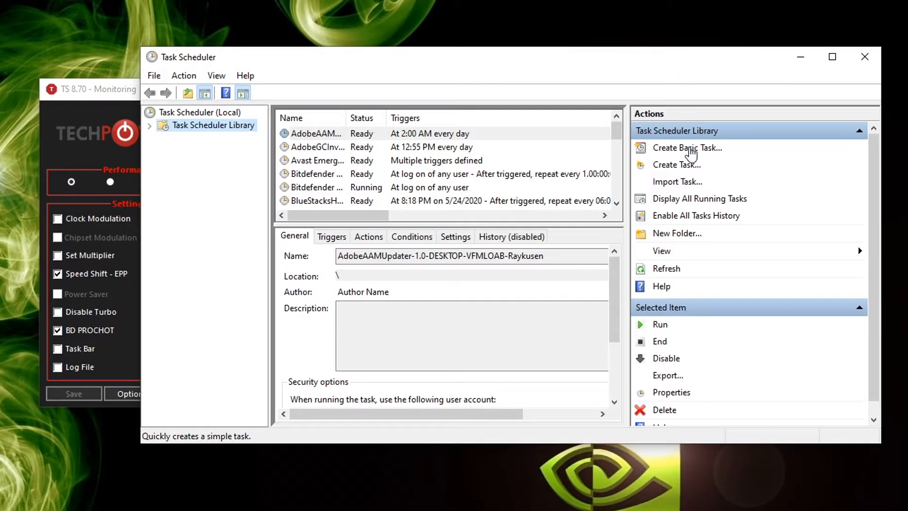
- Start a new basic task in Task Scheduler and name it ThrottleStop
click(691, 149)
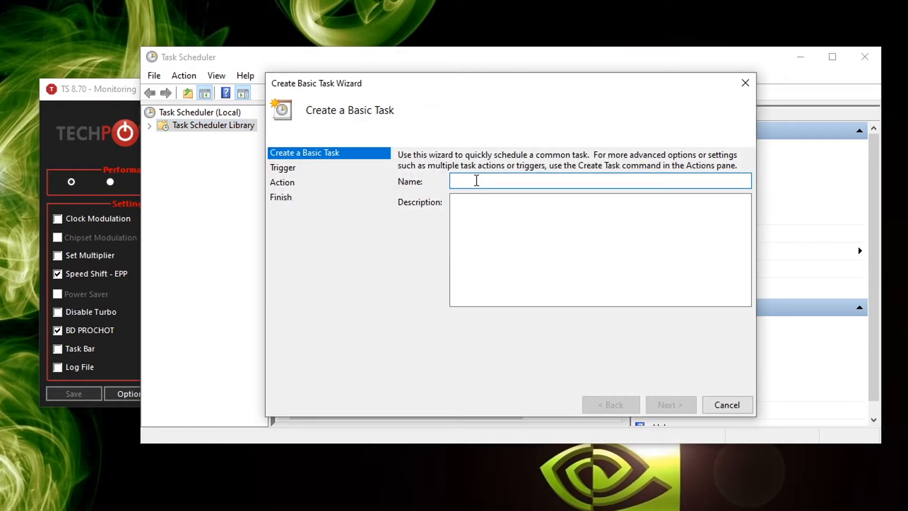
text(T)
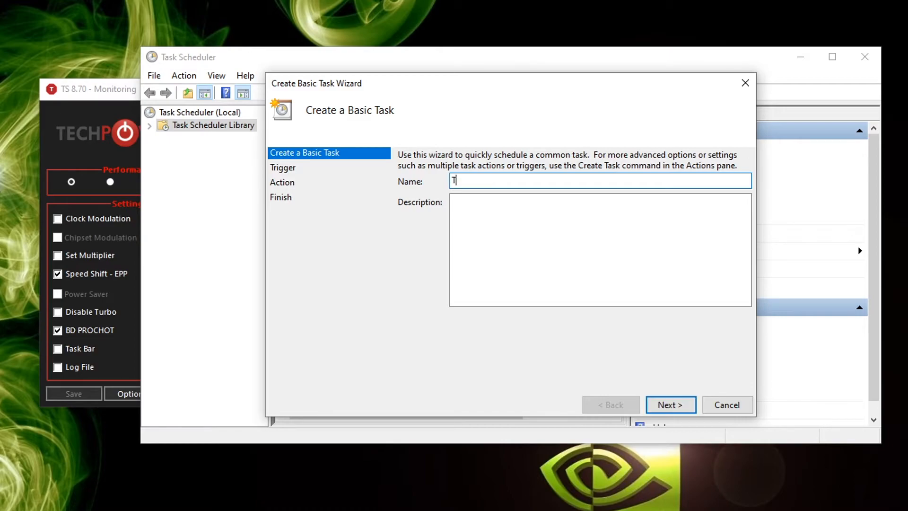
text(hrottleStop)
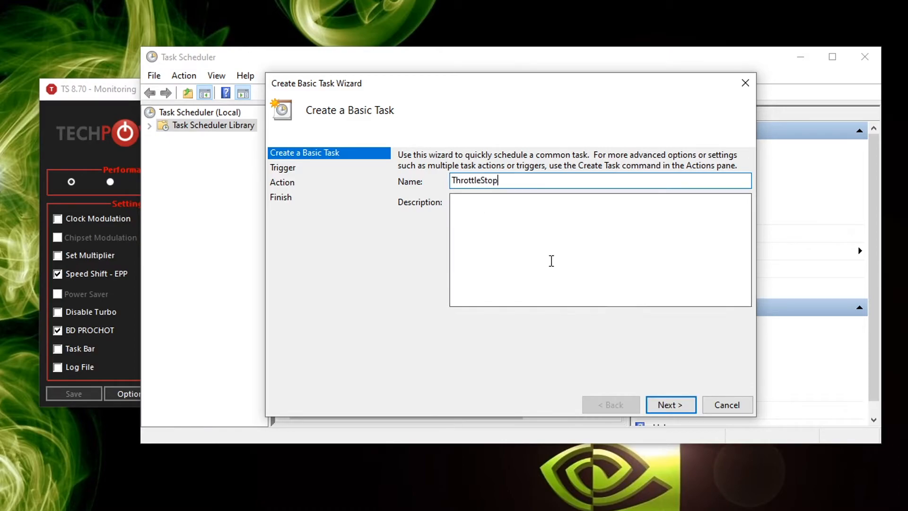
- Set the basic task's trigger to start when I log on
click(677, 405)
click(401, 261)
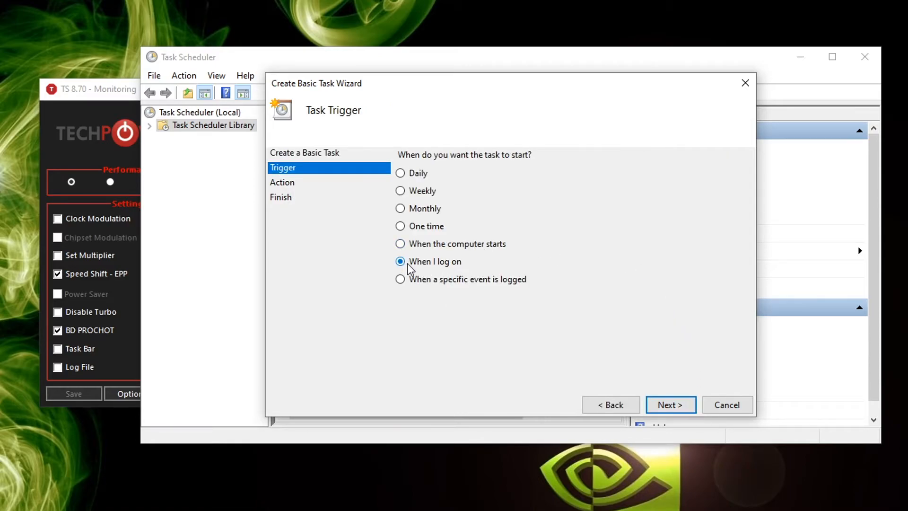
click(681, 406)
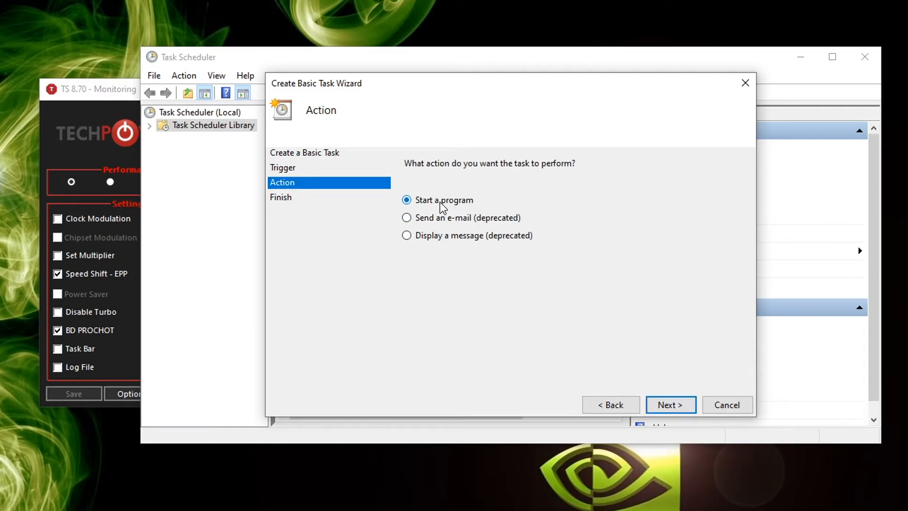
- Set the task's action to start a program and choose ThrottleStop.exe from the ThrottleStop_8.70.6 folder in Downloads
click(676, 405)
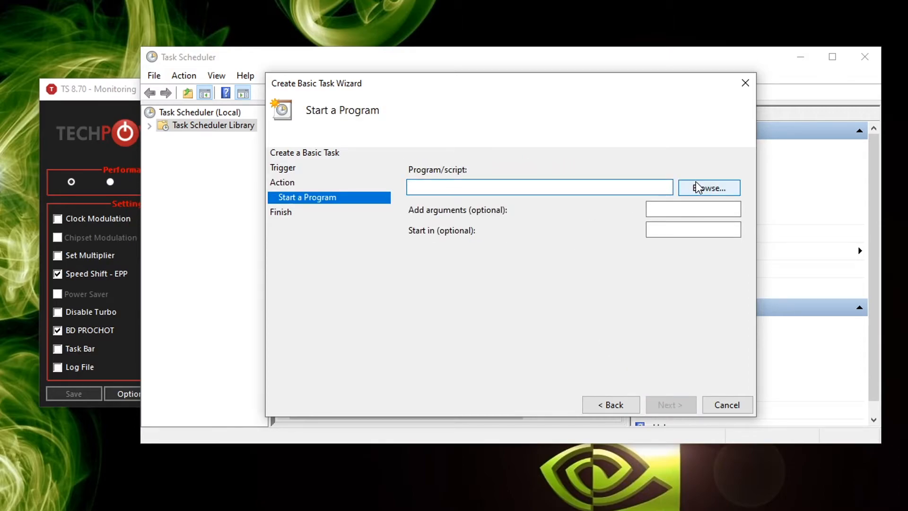
click(711, 187)
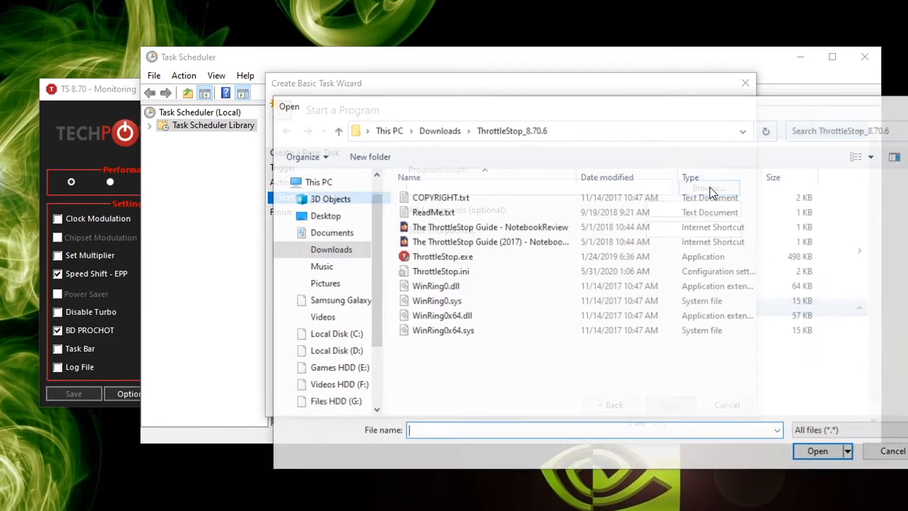
click(441, 257)
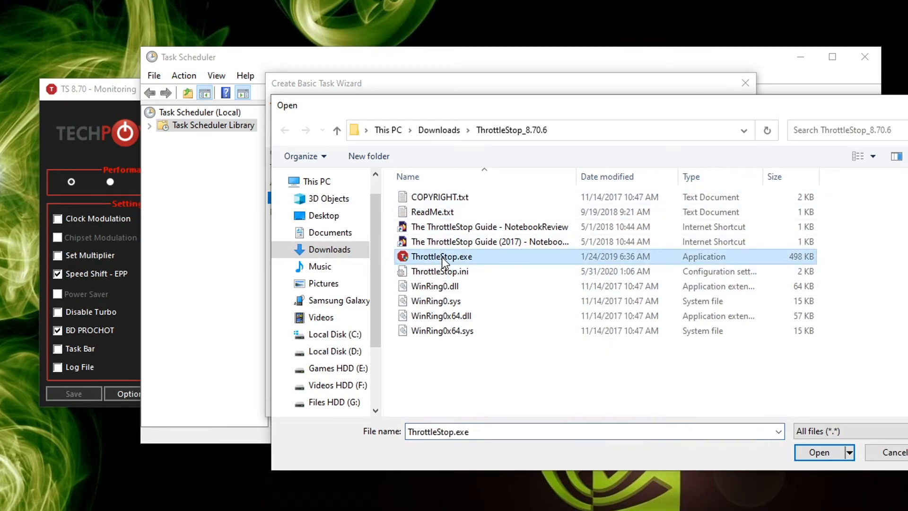
click(830, 454)
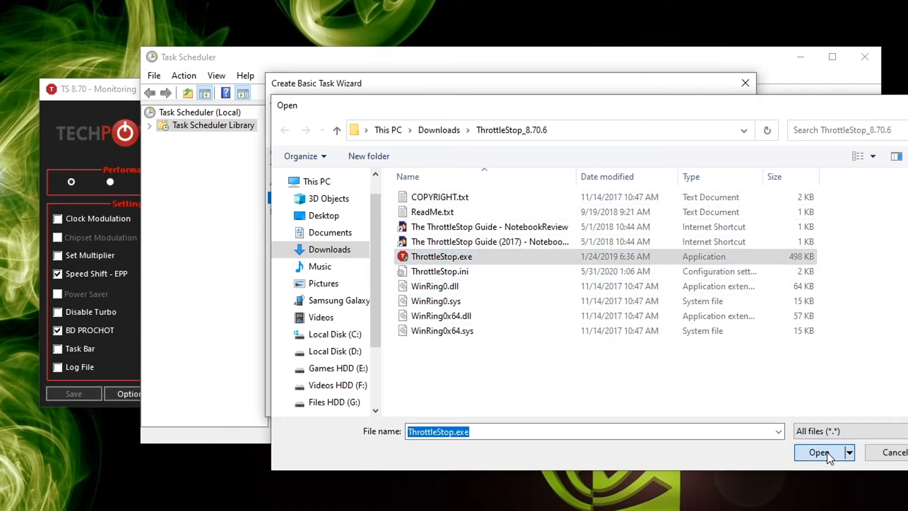
click(677, 405)
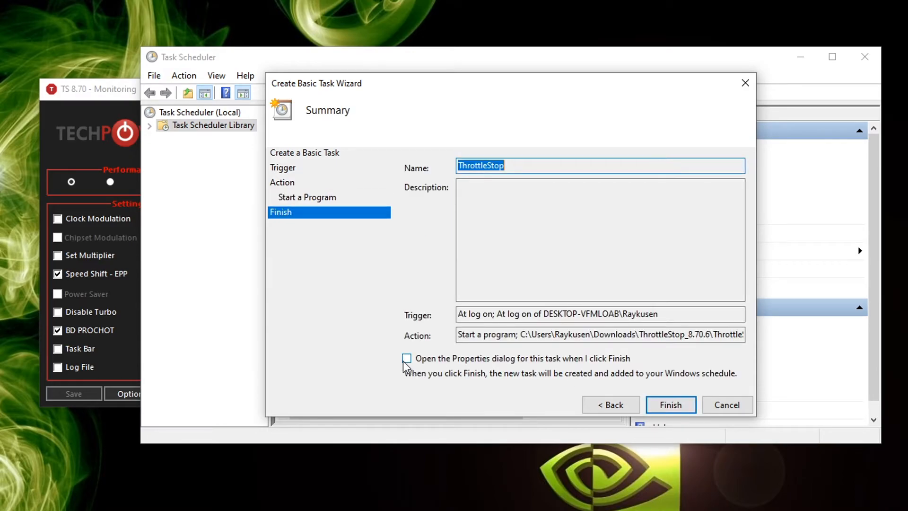
- Finish the task with its Properties dialog opening, and set it to run with highest privileges and be configured for Windows 10
click(407, 359)
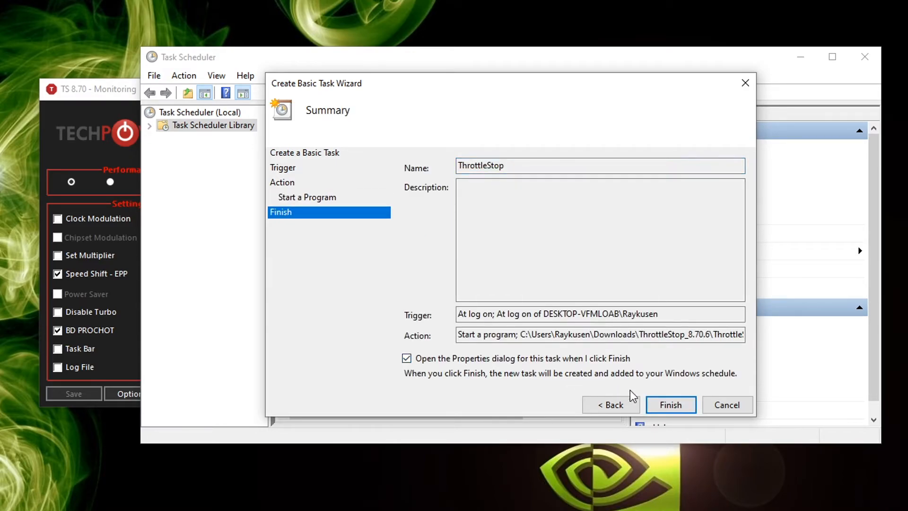
click(675, 405)
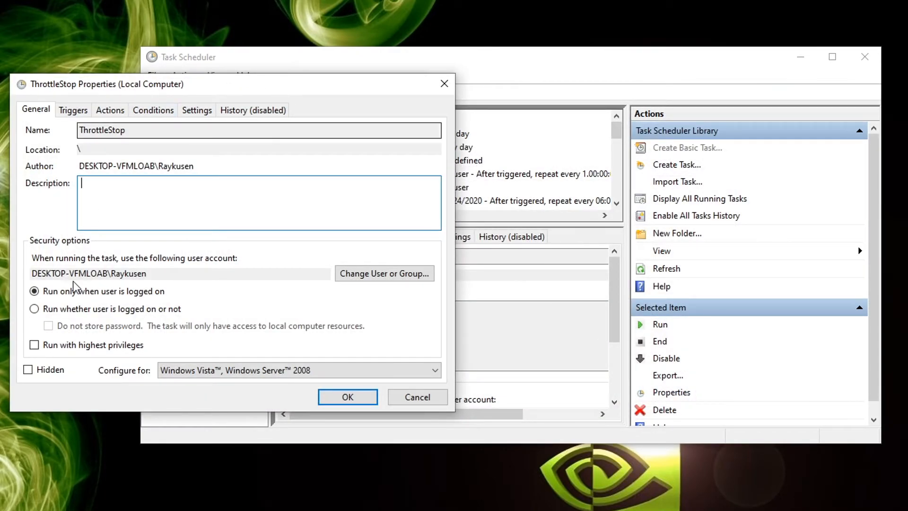
click(34, 345)
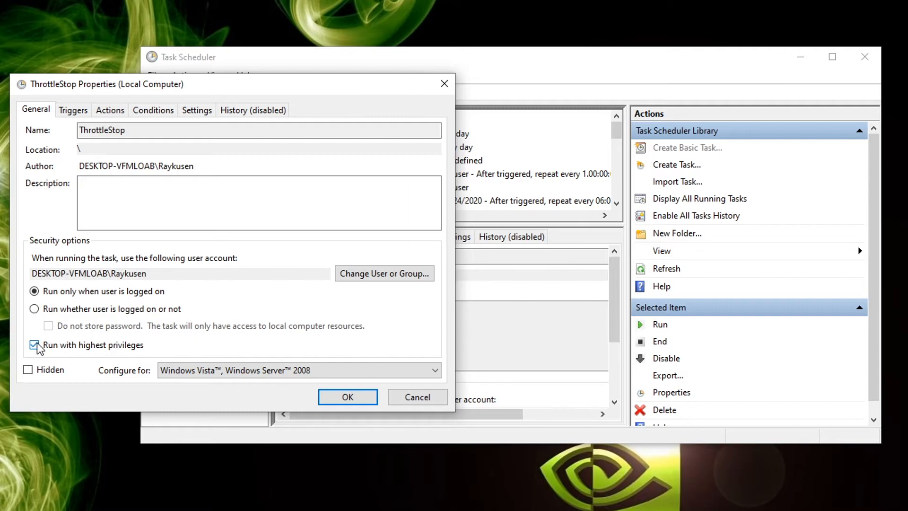
click(228, 374)
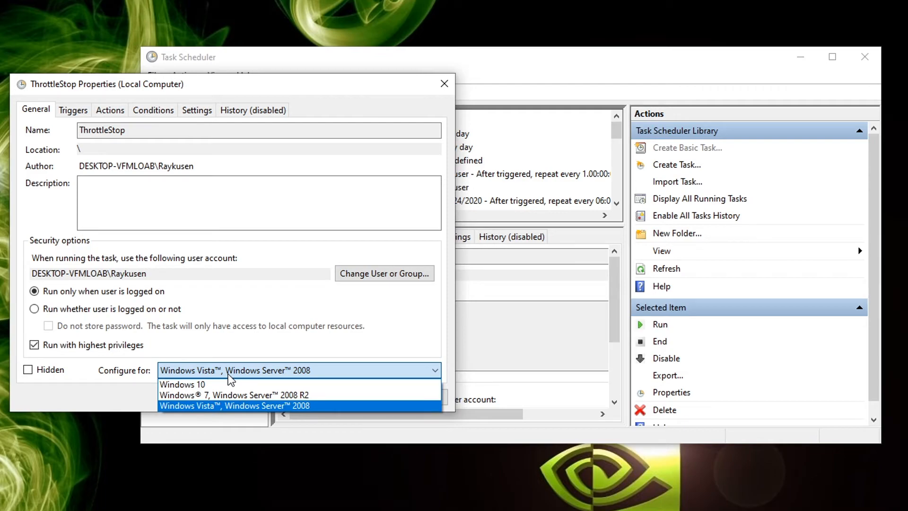
click(209, 387)
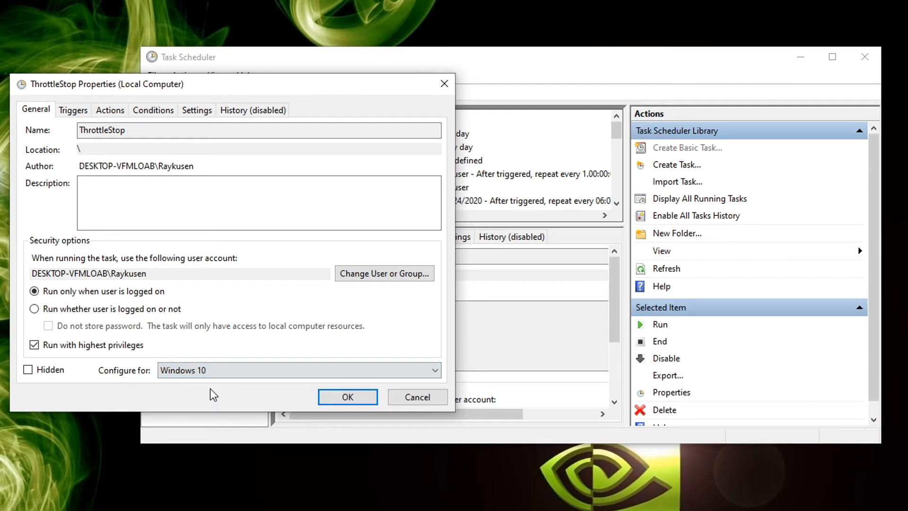
- Review the task's trigger and action, and turn off both conditions tying it to AC power and stopping it on battery
click(70, 111)
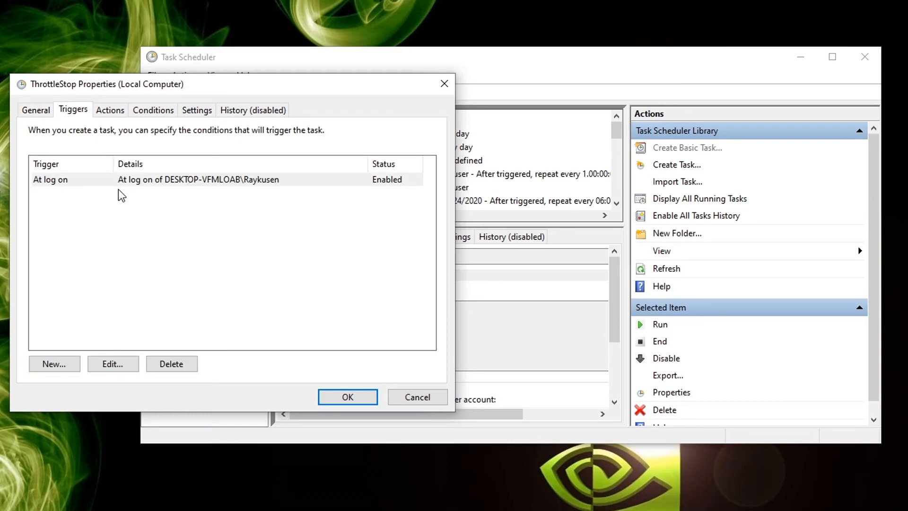
click(121, 111)
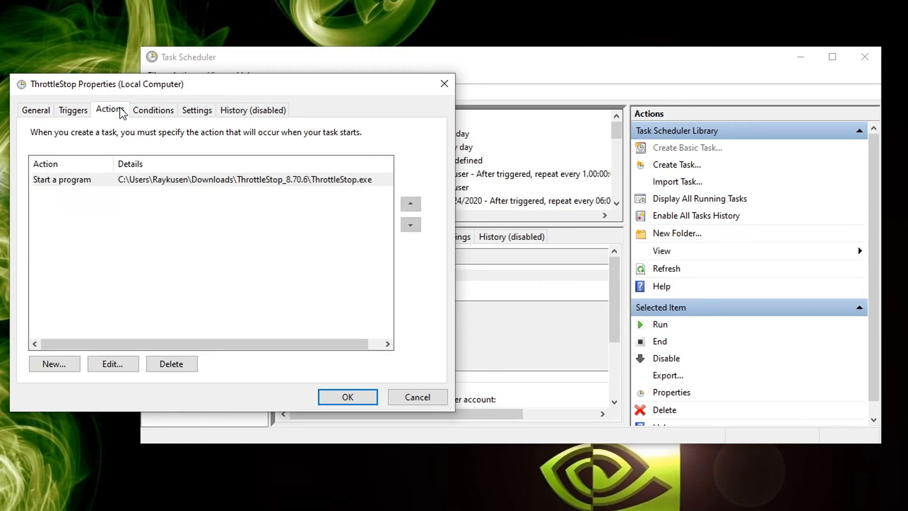
click(154, 113)
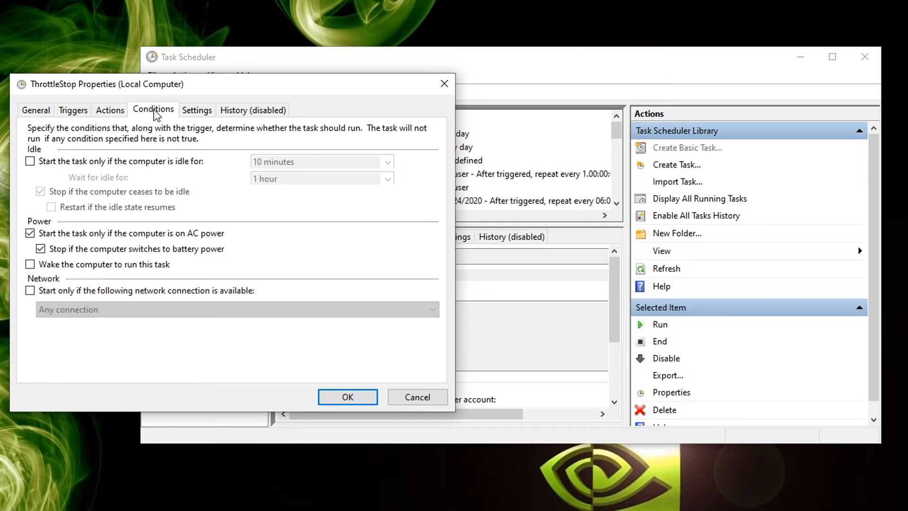
click(42, 248)
click(31, 236)
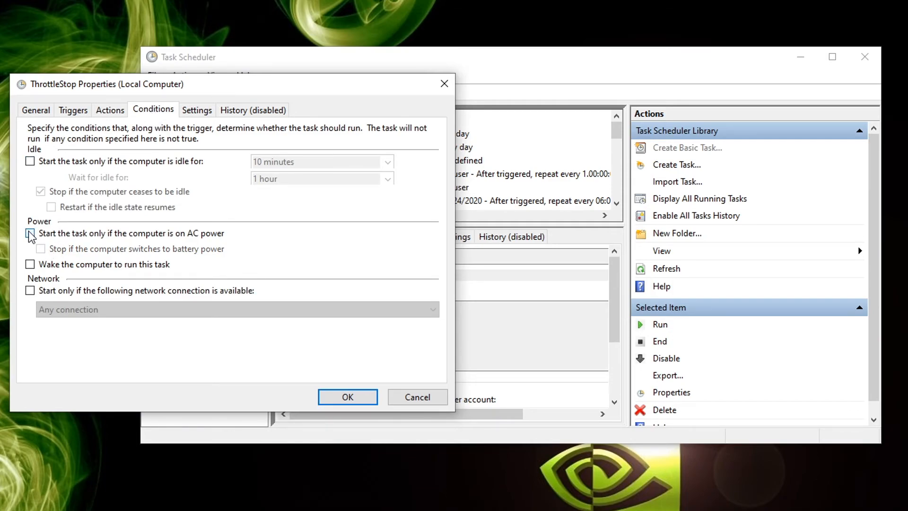
- Turn off the task's run-time limit and forced stop settings, and save the task properties
click(197, 111)
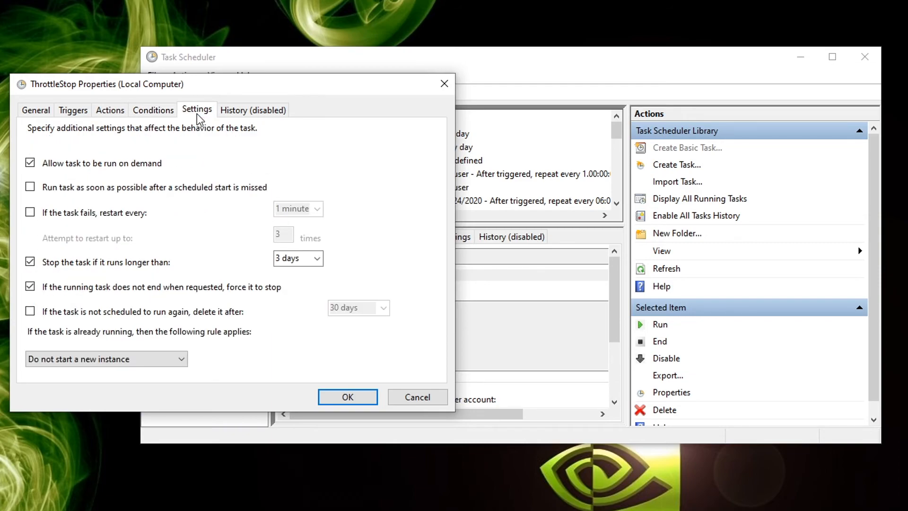
click(30, 287)
click(30, 261)
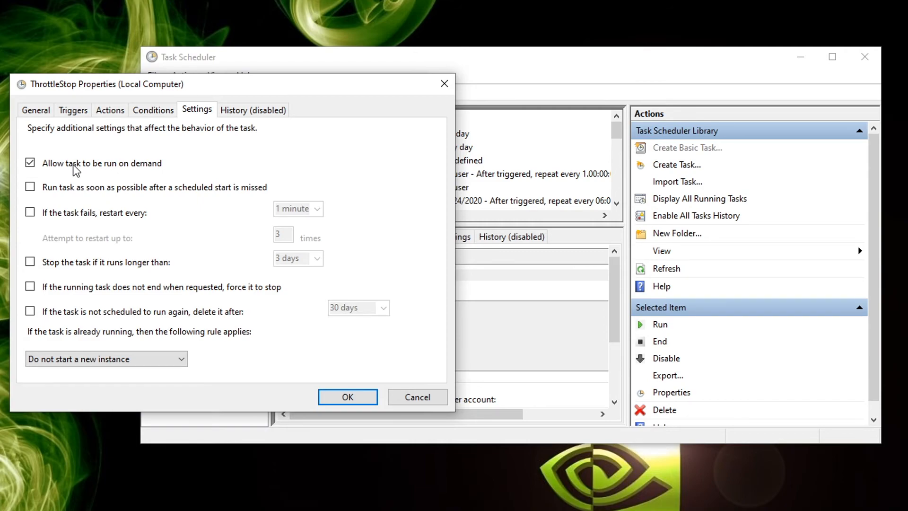
click(260, 112)
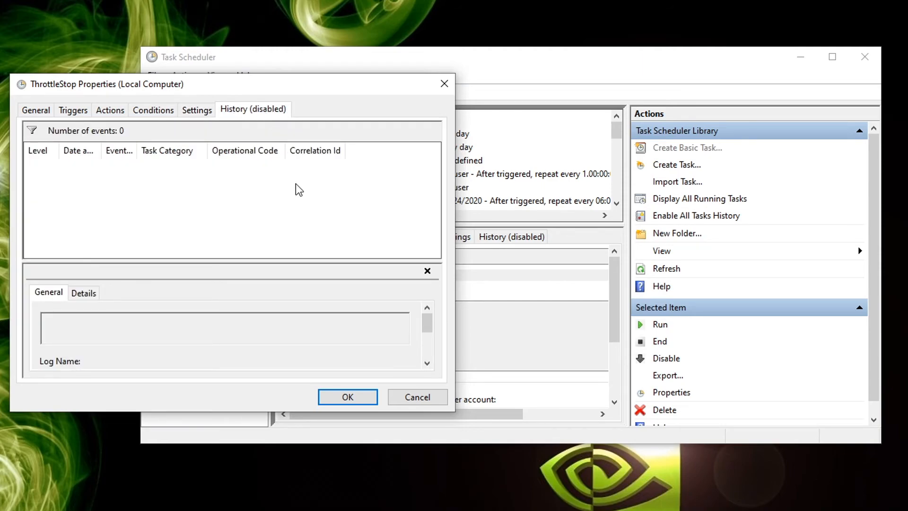
click(356, 395)
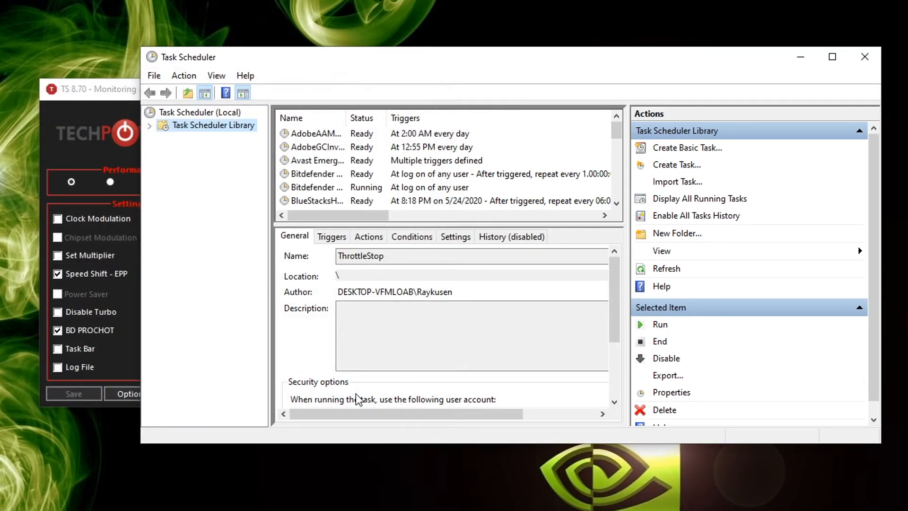
- Close the ThrottleStop window to the system tray and check for its icon among the hidden tray icons
click(124, 90)
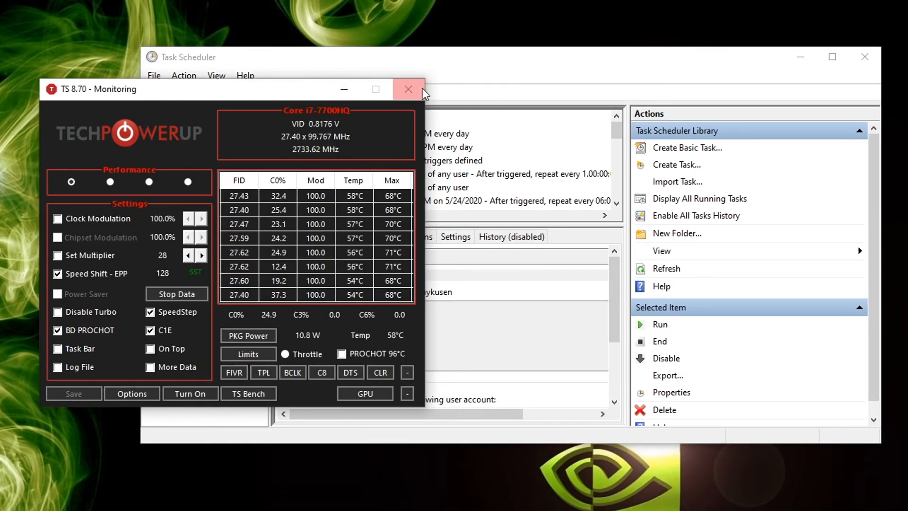
click(408, 89)
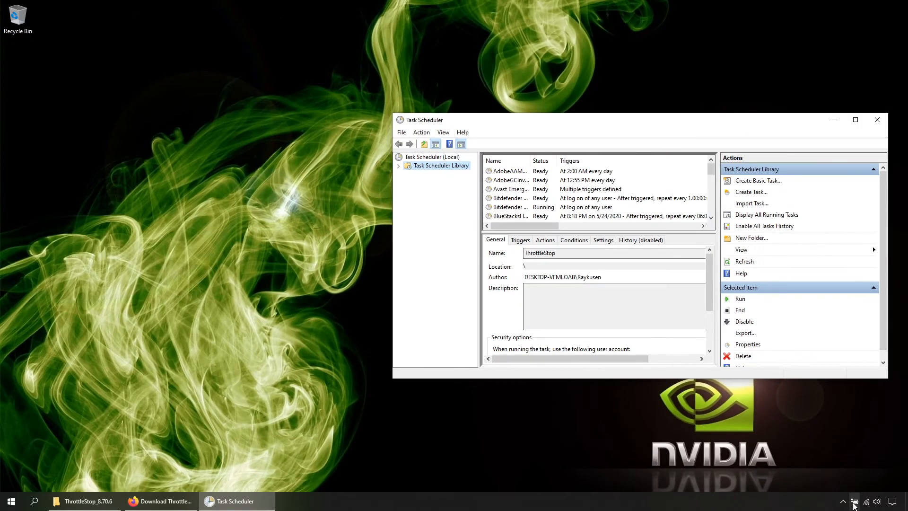
click(844, 502)
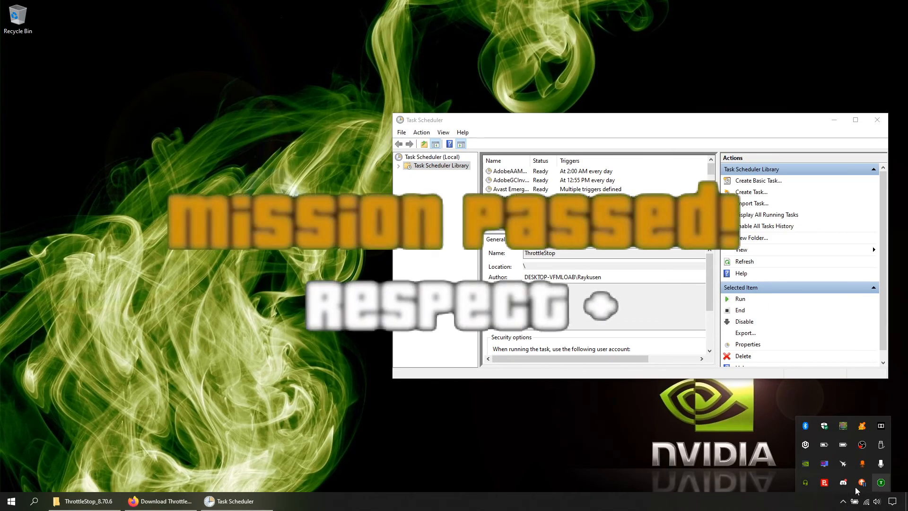
click(839, 502)
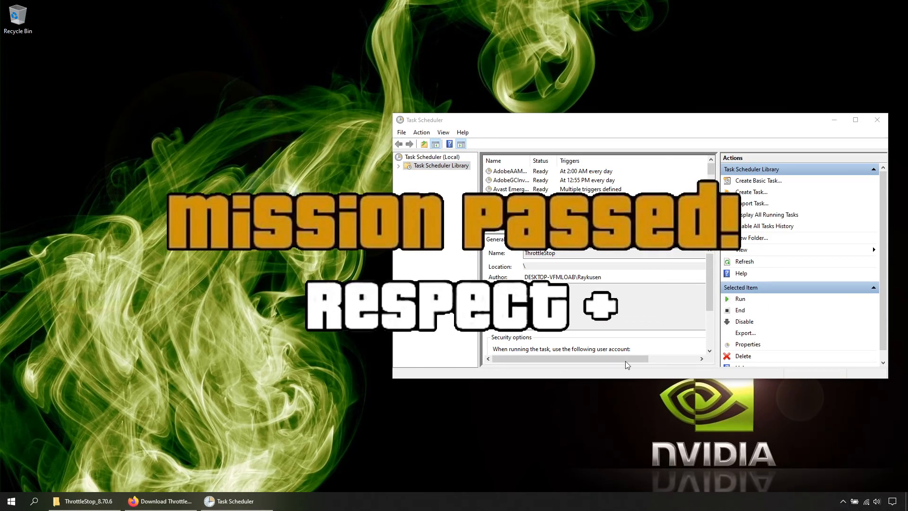
drag(552, 123, 369, 118)
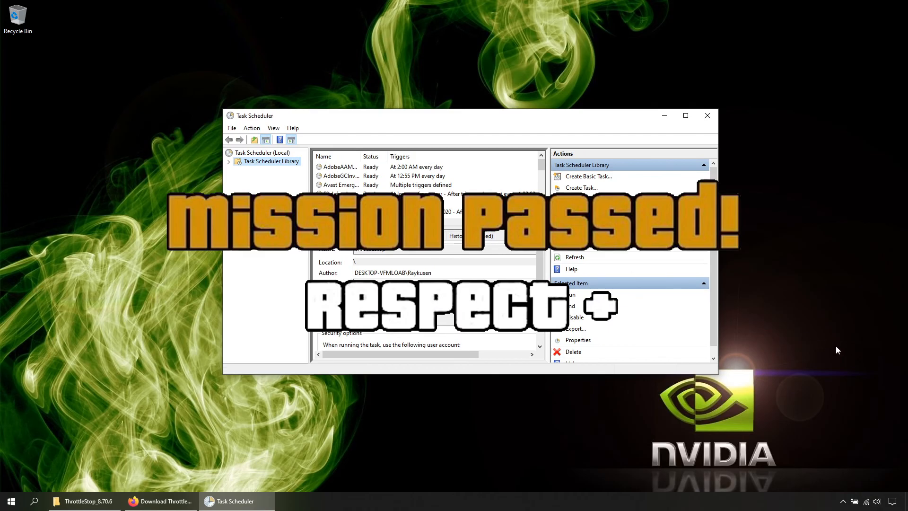